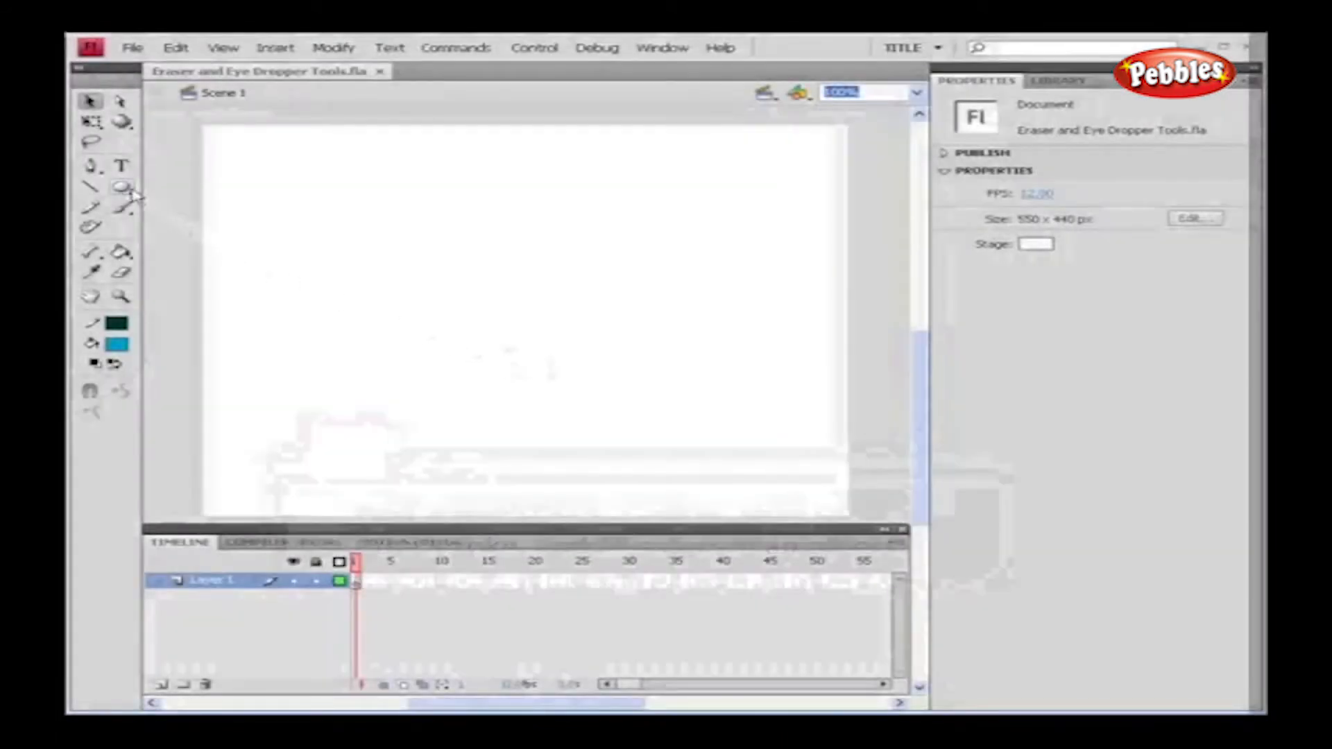
Step: Draw a blue rectangle with a dark outline in the middle of the stage
{"action": "left_click", "coordinate": [120, 188]}
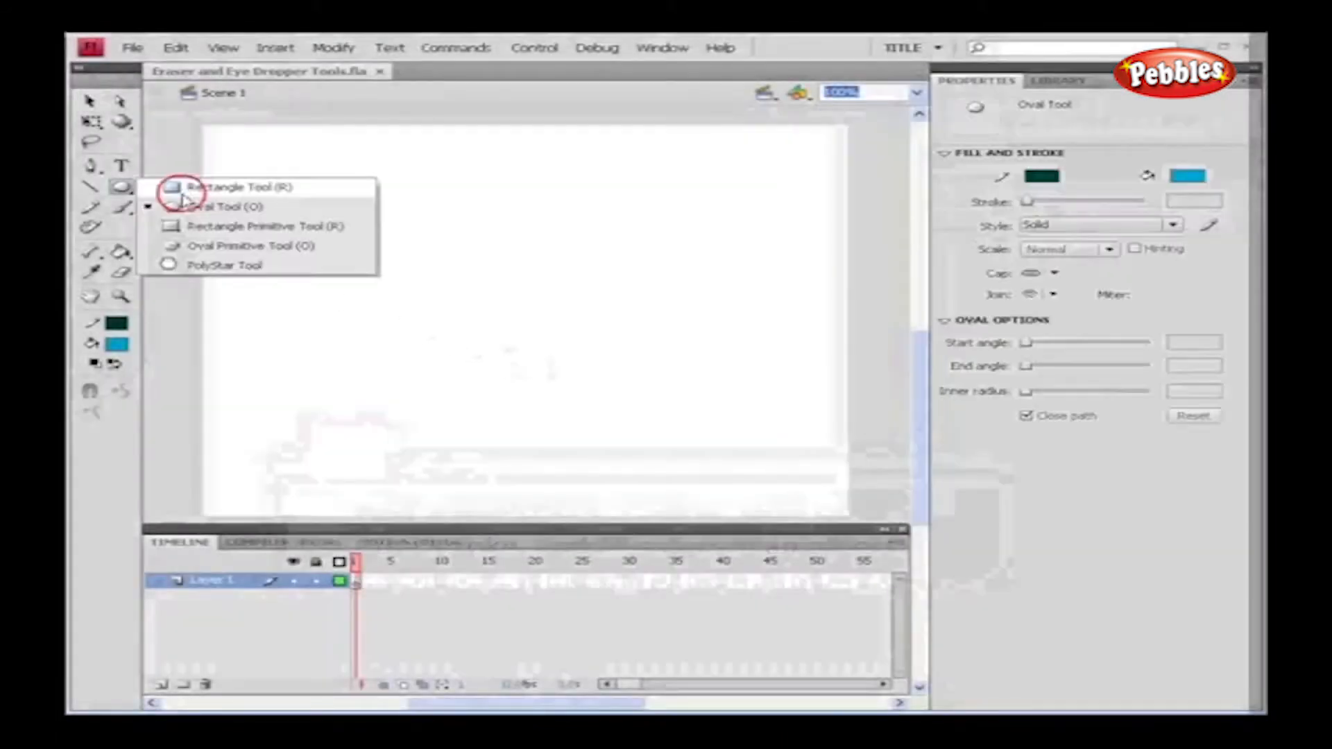
{"action": "left_click", "coordinate": [175, 181]}
{"action": "left_click_drag", "start_coordinate": [389, 247], "coordinate": [598, 375]}
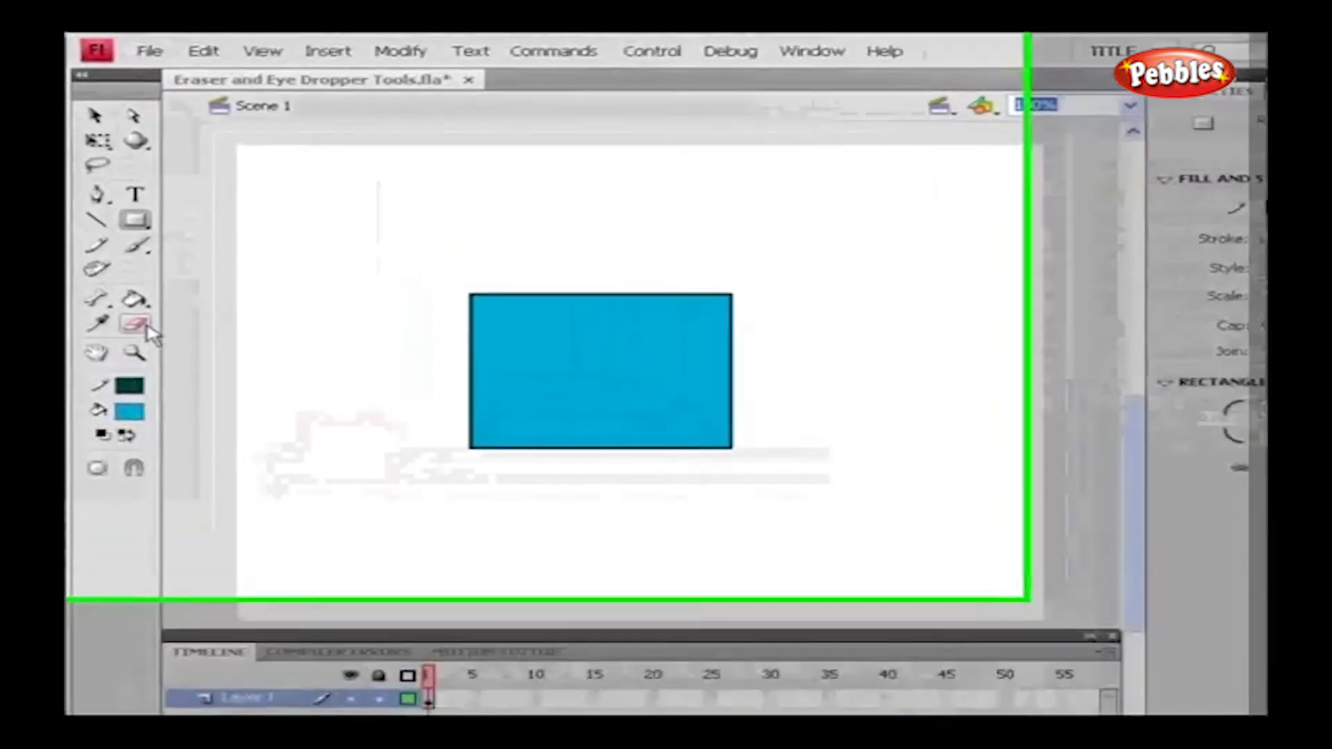
Step: Erase a spot in the lower part of the rectangle's fill, and set the eraser shape to the second-smallest round size
{"action": "left_click", "coordinate": [121, 273]}
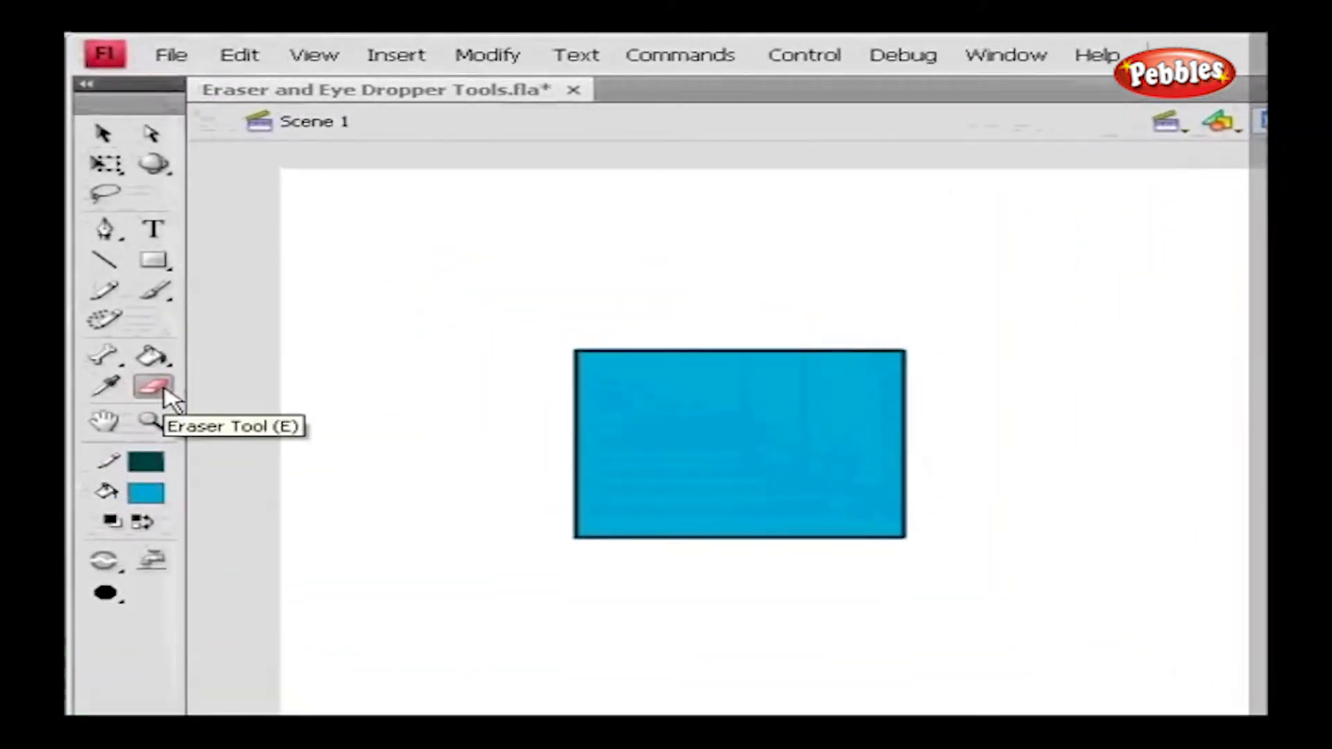
{"action": "mouse_move", "coordinate": [672, 497]}
{"action": "left_mouse_down"}
{"action": "mouse_move", "coordinate": [713, 506]}
{"action": "mouse_move", "coordinate": [687, 486]}
{"action": "mouse_move", "coordinate": [698, 500]}
{"action": "left_mouse_up"}
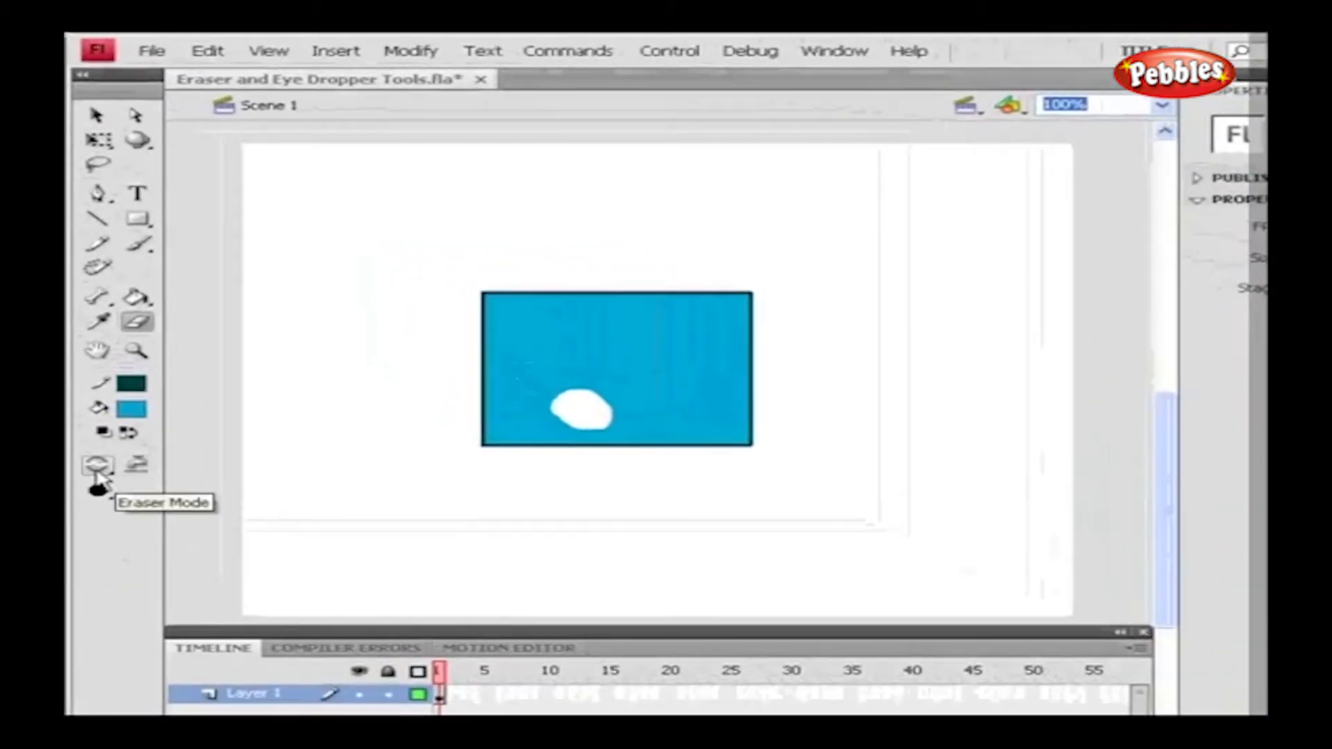
{"action": "left_click", "coordinate": [98, 491]}
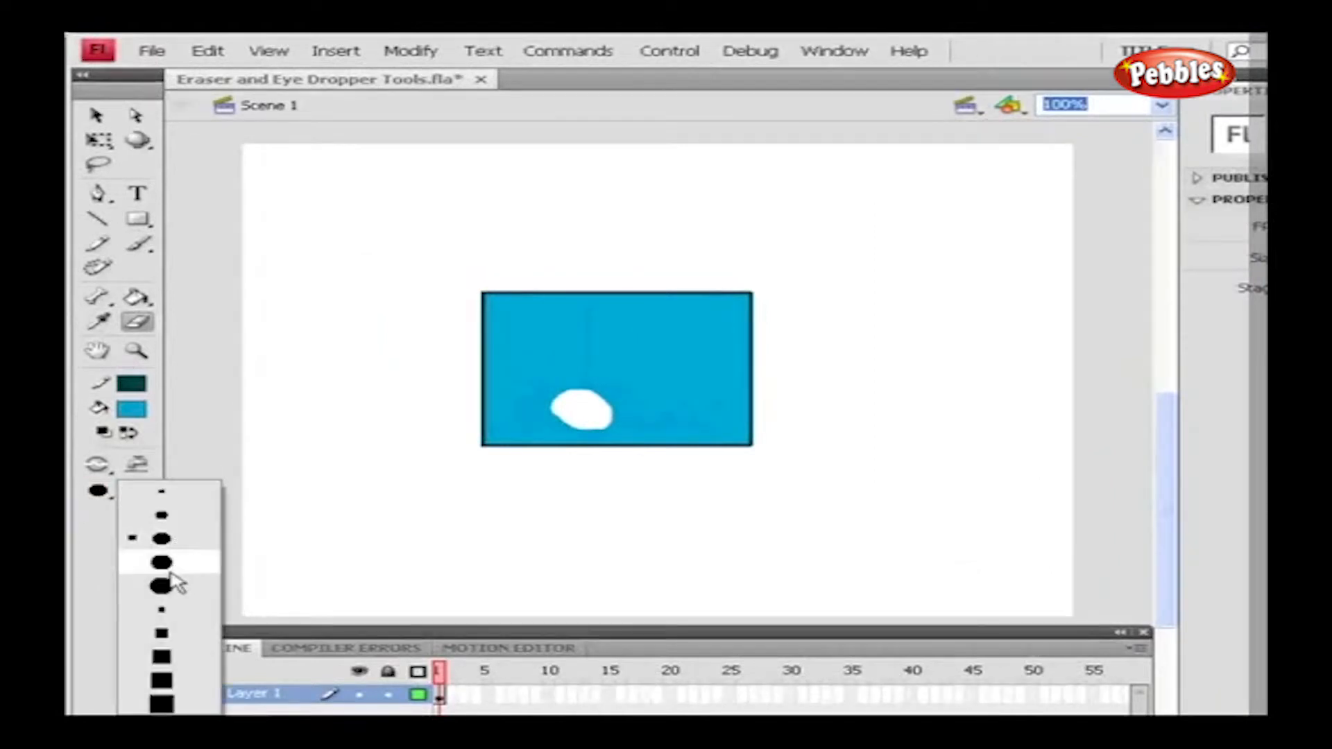
{"action": "left_click", "coordinate": [164, 516]}
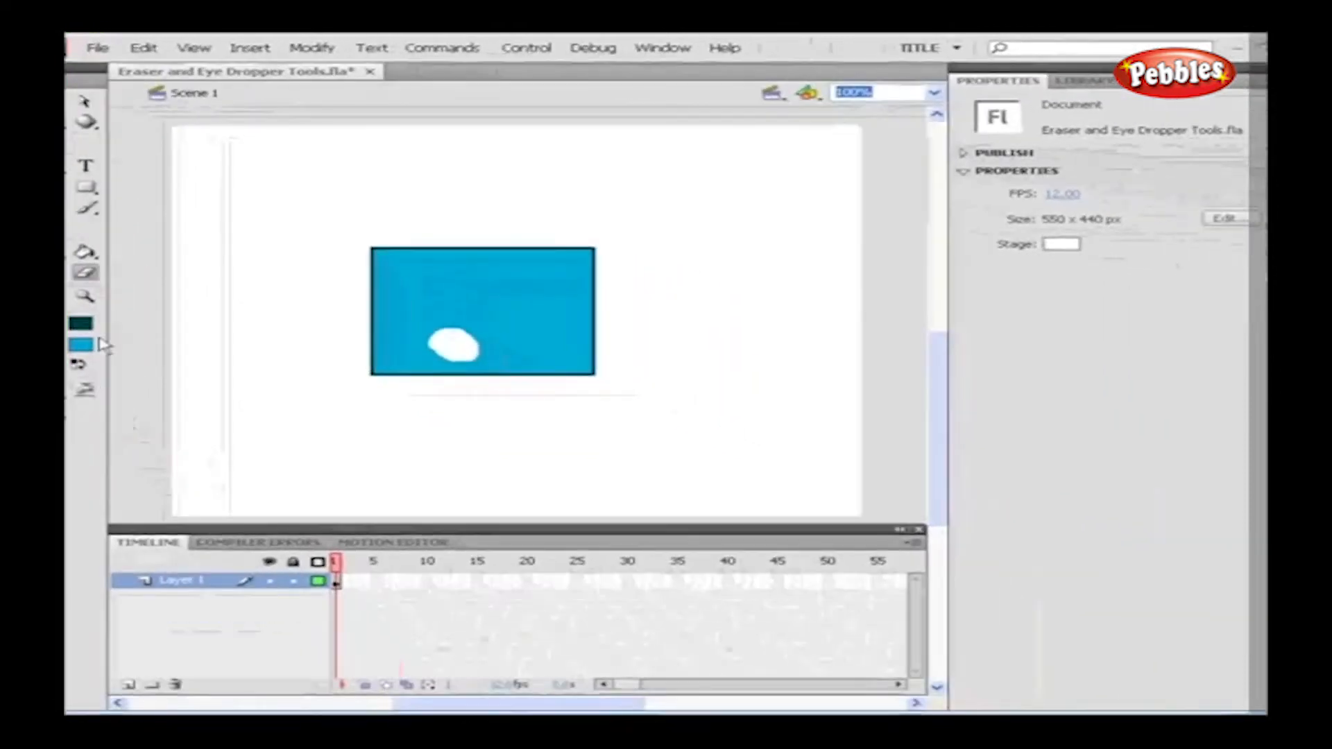
Step: Draw a smaller blue rectangle below and left of the first one, with a green (#00CC66) oval inside it
{"action": "left_click", "coordinate": [85, 187]}
{"action": "mouse_move", "coordinate": [262, 385]}
{"action": "left_mouse_down"}
{"action": "mouse_move", "coordinate": [327, 446]}
{"action": "mouse_move", "coordinate": [409, 489]}
{"action": "left_mouse_up"}
{"action": "left_click", "coordinate": [81, 345]}
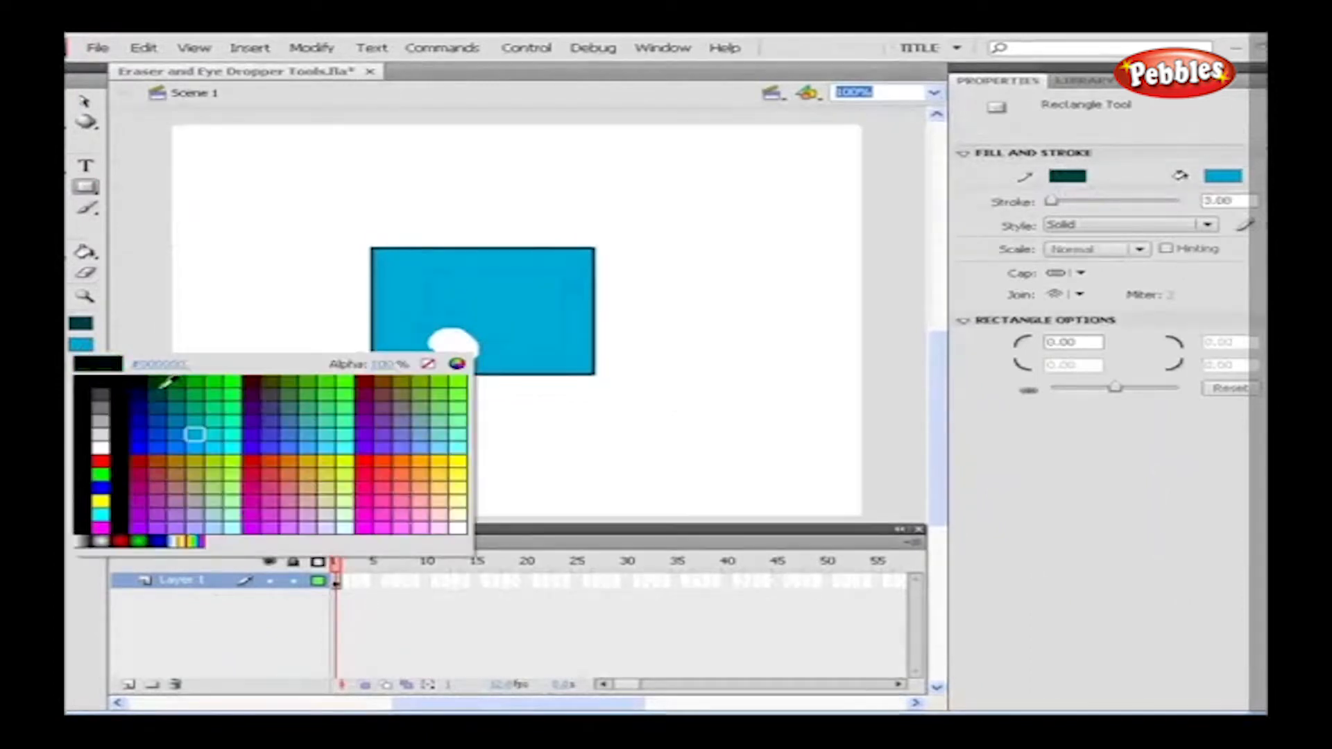
{"action": "left_click", "coordinate": [224, 402]}
{"action": "left_click", "coordinate": [86, 187]}
{"action": "left_click", "coordinate": [188, 201]}
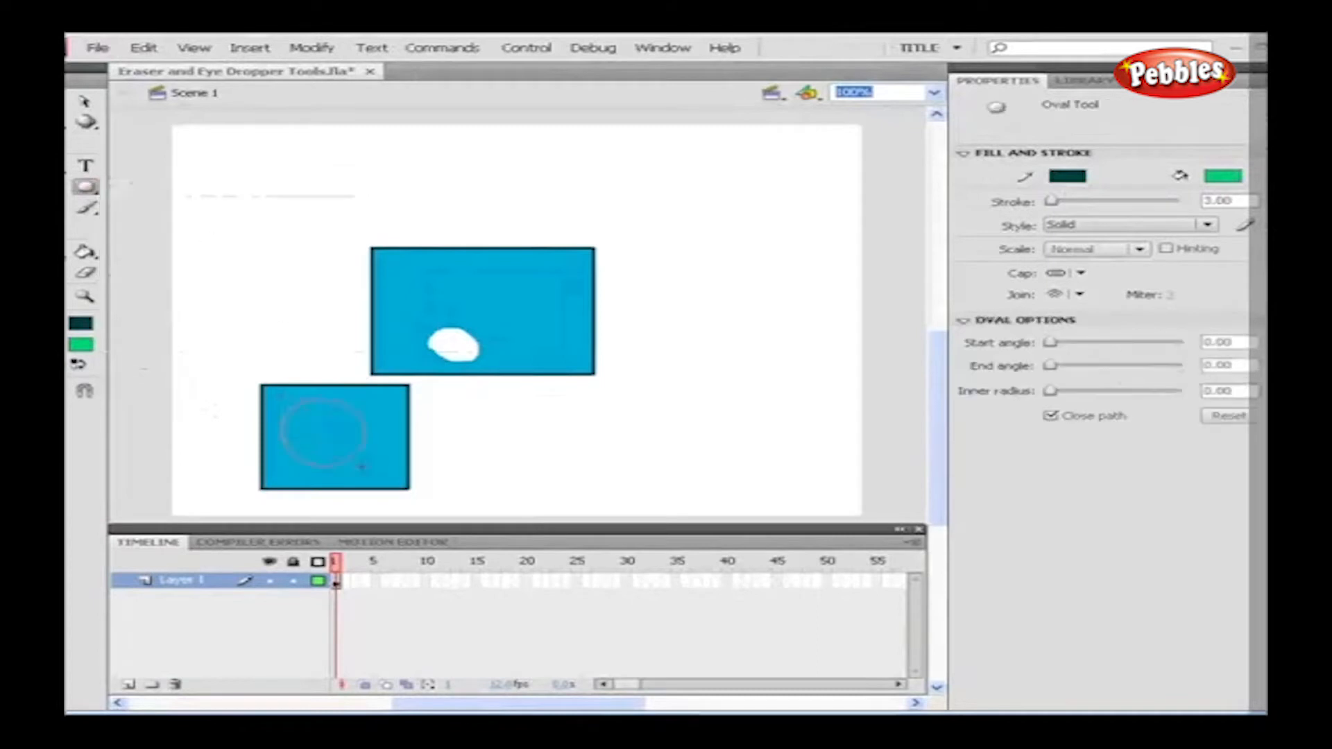
{"action": "left_click_drag", "start_coordinate": [358, 464], "coordinate": [378, 470]}
Step: Remove the oval's entire green fill with the eraser's Faucet, and switch the Faucet off
{"action": "left_click", "coordinate": [85, 273]}
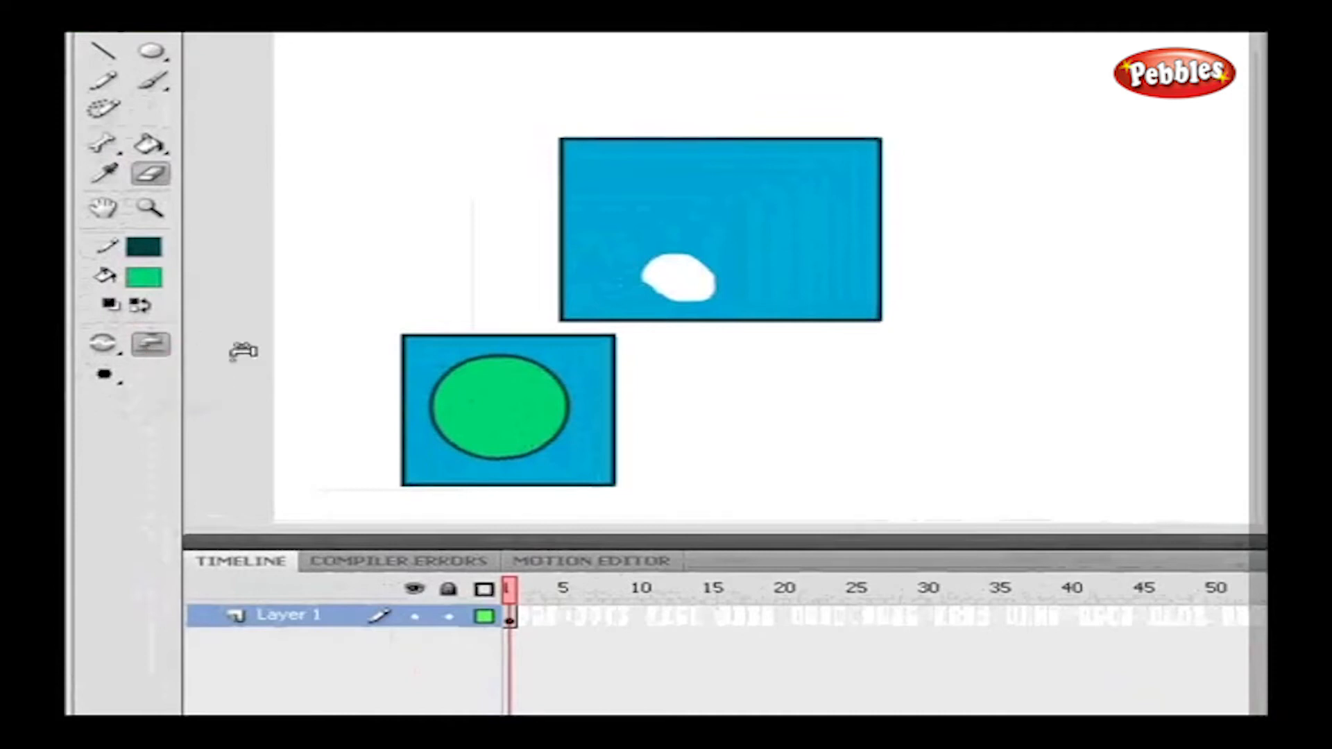
{"action": "left_click", "coordinate": [519, 409]}
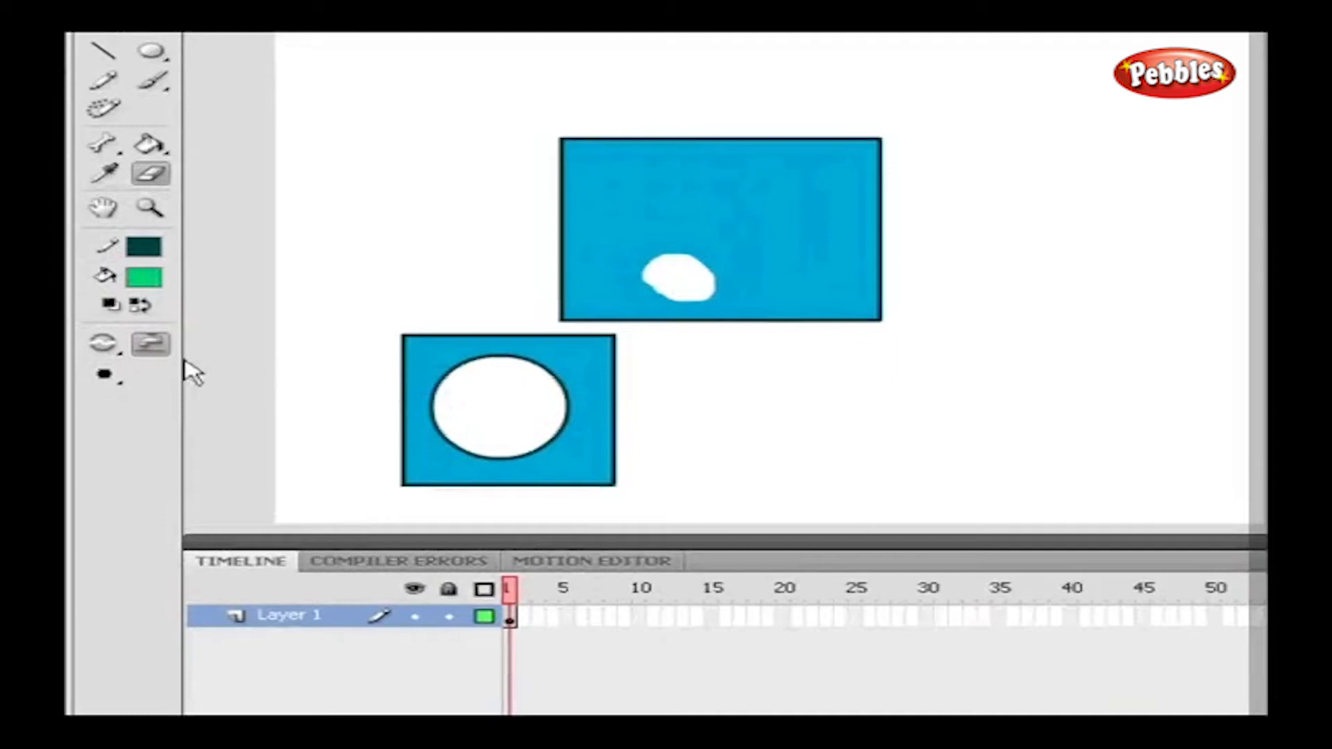
{"action": "left_click", "coordinate": [149, 344]}
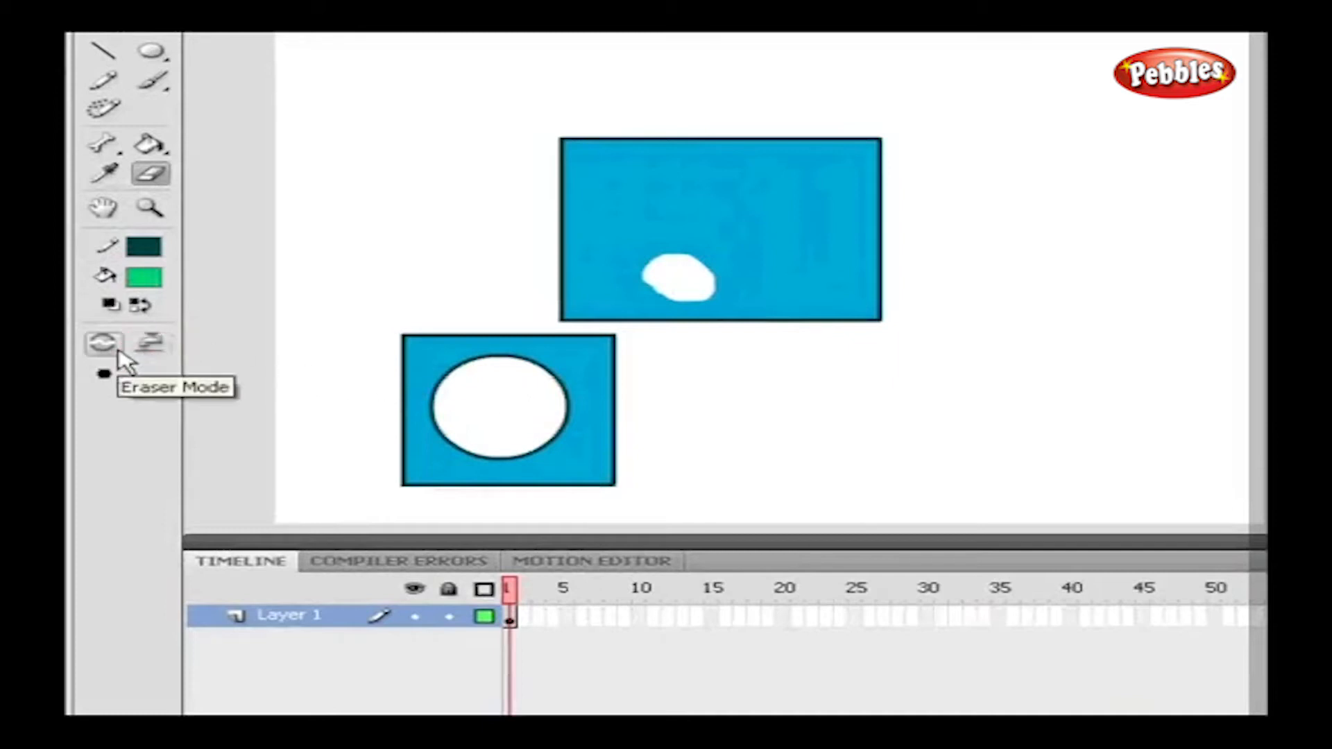
Step: Erase fill and outline together along the middle of the large rectangle's bottom edge in Erase Normal mode
{"action": "left_click", "coordinate": [110, 347]}
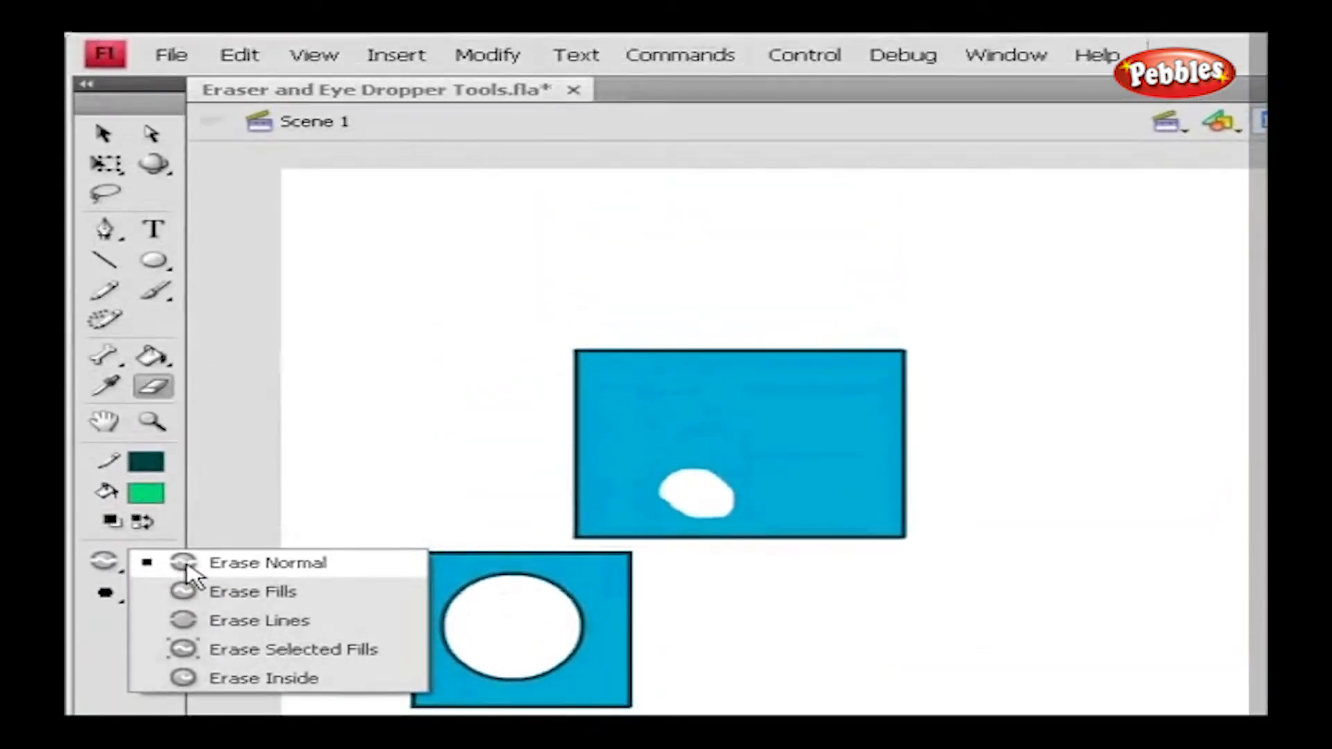
{"action": "left_click", "coordinate": [186, 564]}
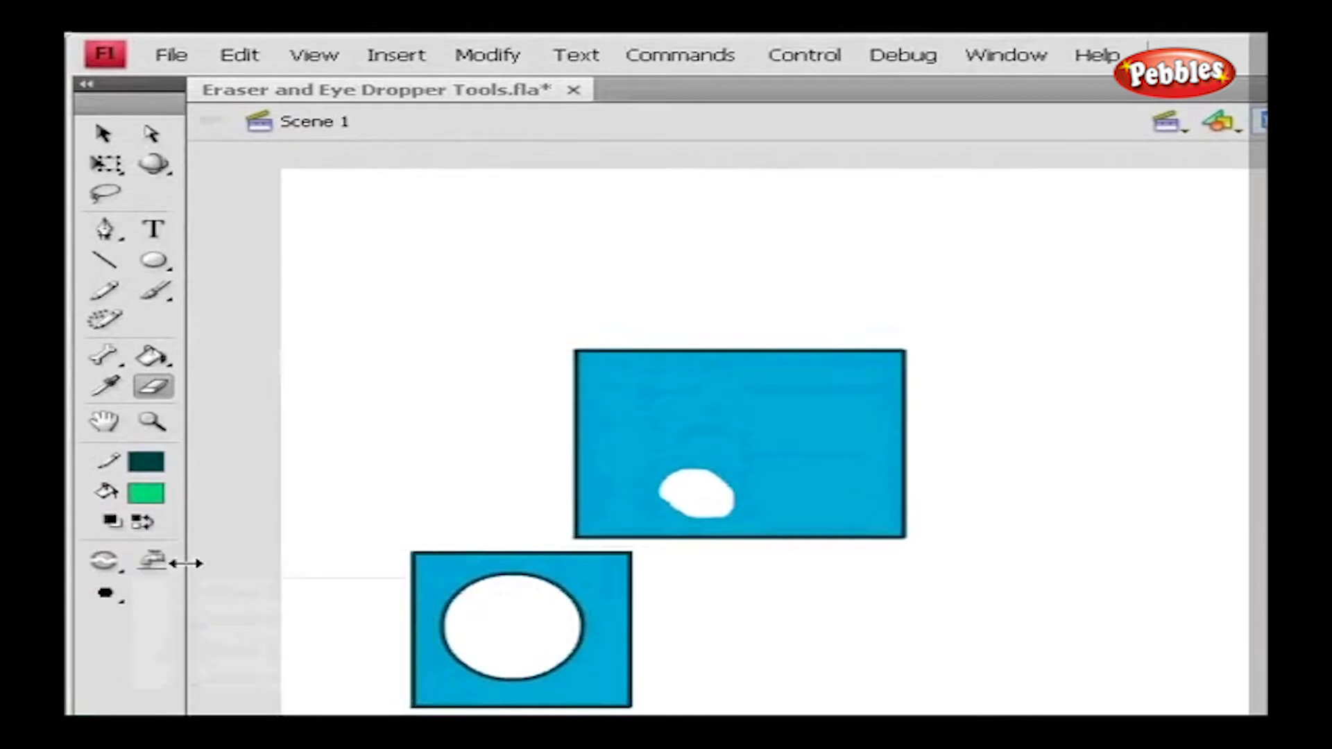
{"action": "mouse_move", "coordinate": [694, 531]}
{"action": "left_mouse_down"}
{"action": "mouse_move", "coordinate": [798, 547]}
{"action": "mouse_move", "coordinate": [714, 537]}
{"action": "mouse_move", "coordinate": [812, 533]}
{"action": "mouse_move", "coordinate": [717, 530]}
{"action": "mouse_move", "coordinate": [742, 542]}
{"action": "left_mouse_up"}
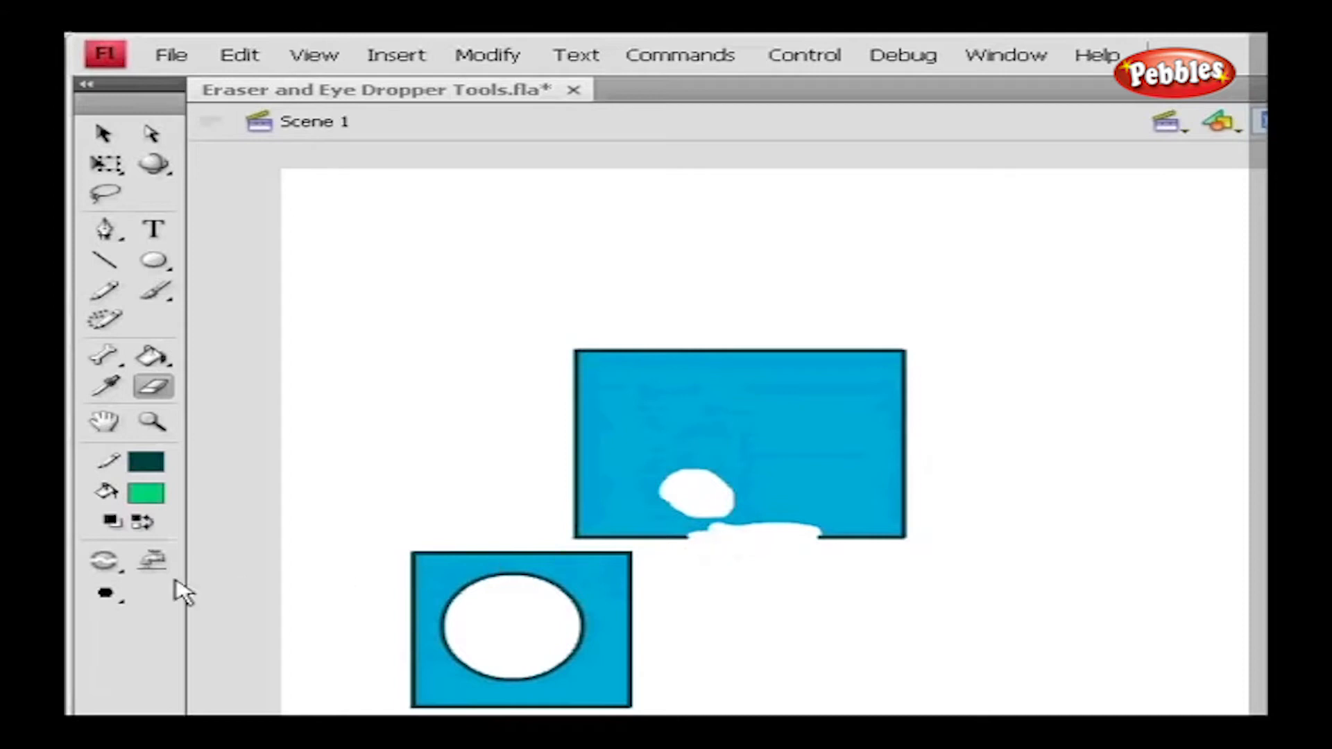
Step: Erase only the fill along the left part of the large rectangle's bottom edge in Erase Fills mode
{"action": "left_click", "coordinate": [104, 560]}
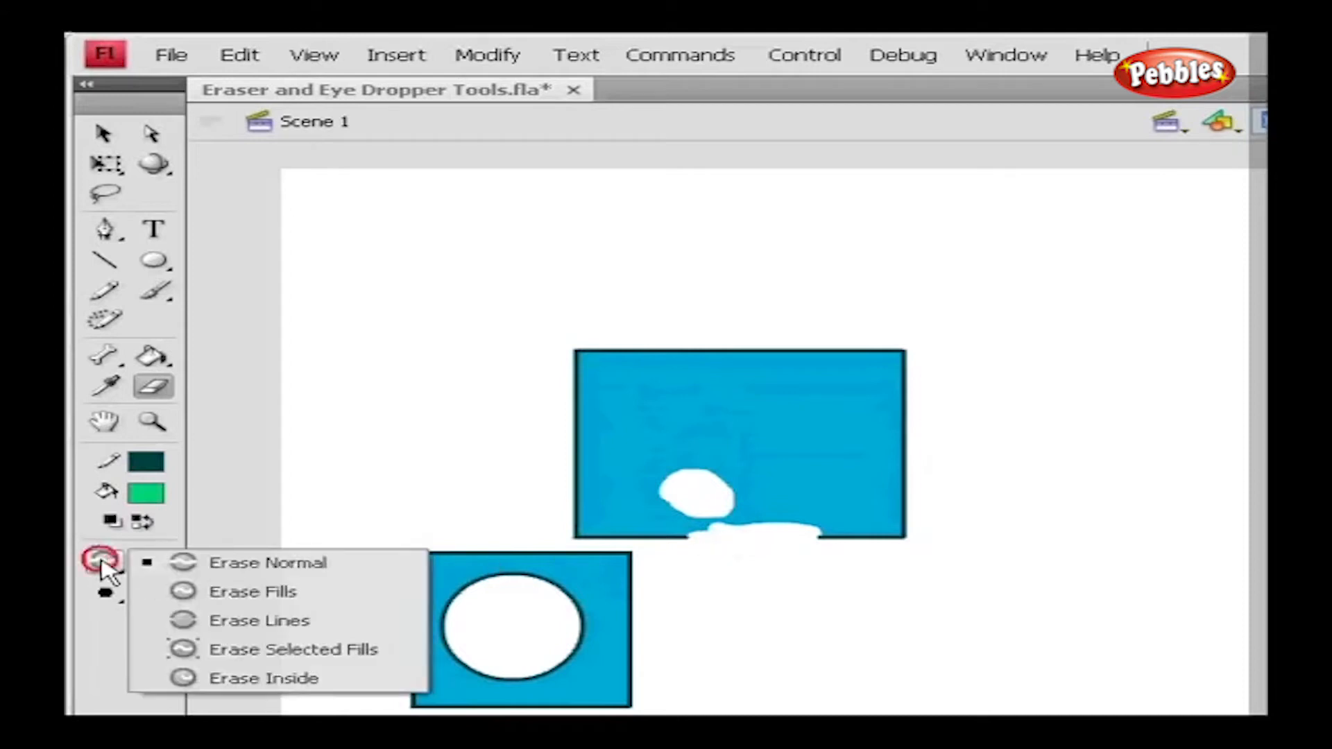
{"action": "left_click", "coordinate": [250, 593]}
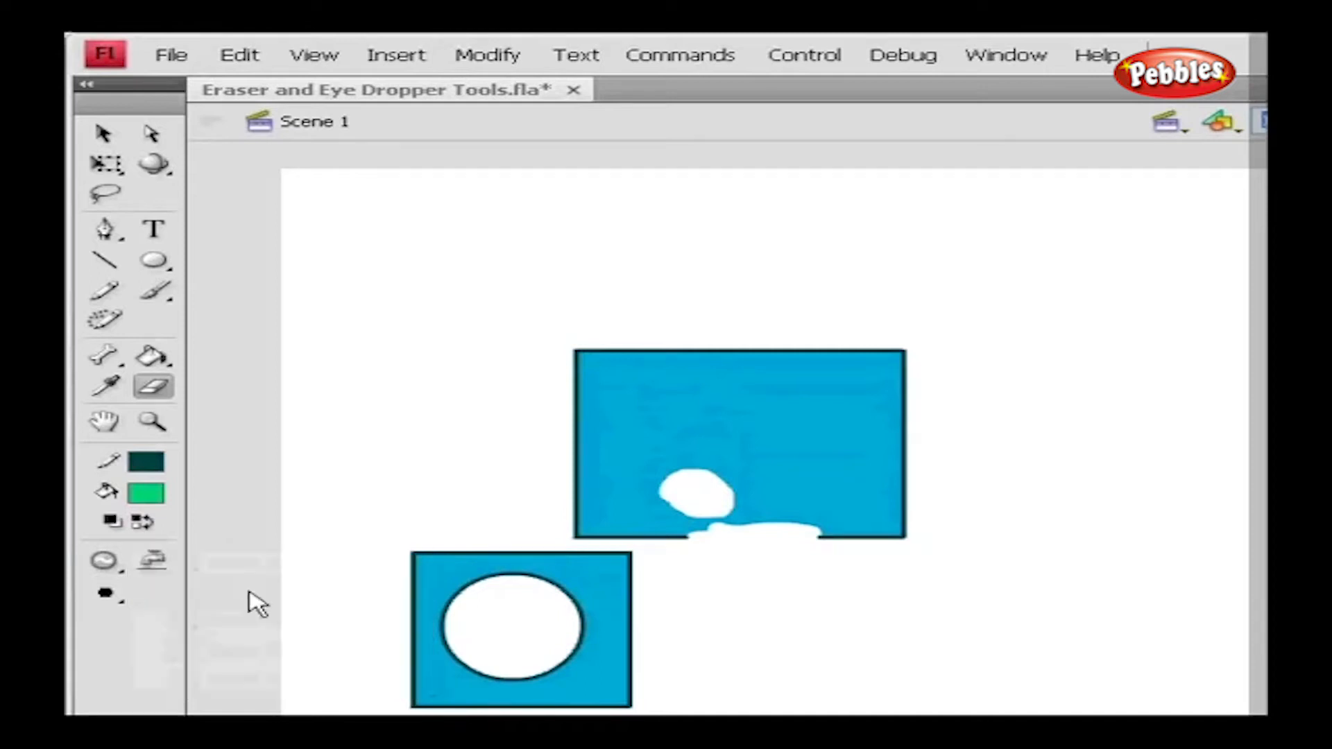
{"action": "mouse_move", "coordinate": [520, 535]}
{"action": "left_mouse_down"}
{"action": "mouse_move", "coordinate": [664, 522]}
{"action": "mouse_move", "coordinate": [666, 540]}
{"action": "left_mouse_up"}
Step: Erase only the outline around the large rectangle's lower-right corner in Erase Lines mode
{"action": "left_click", "coordinate": [106, 562]}
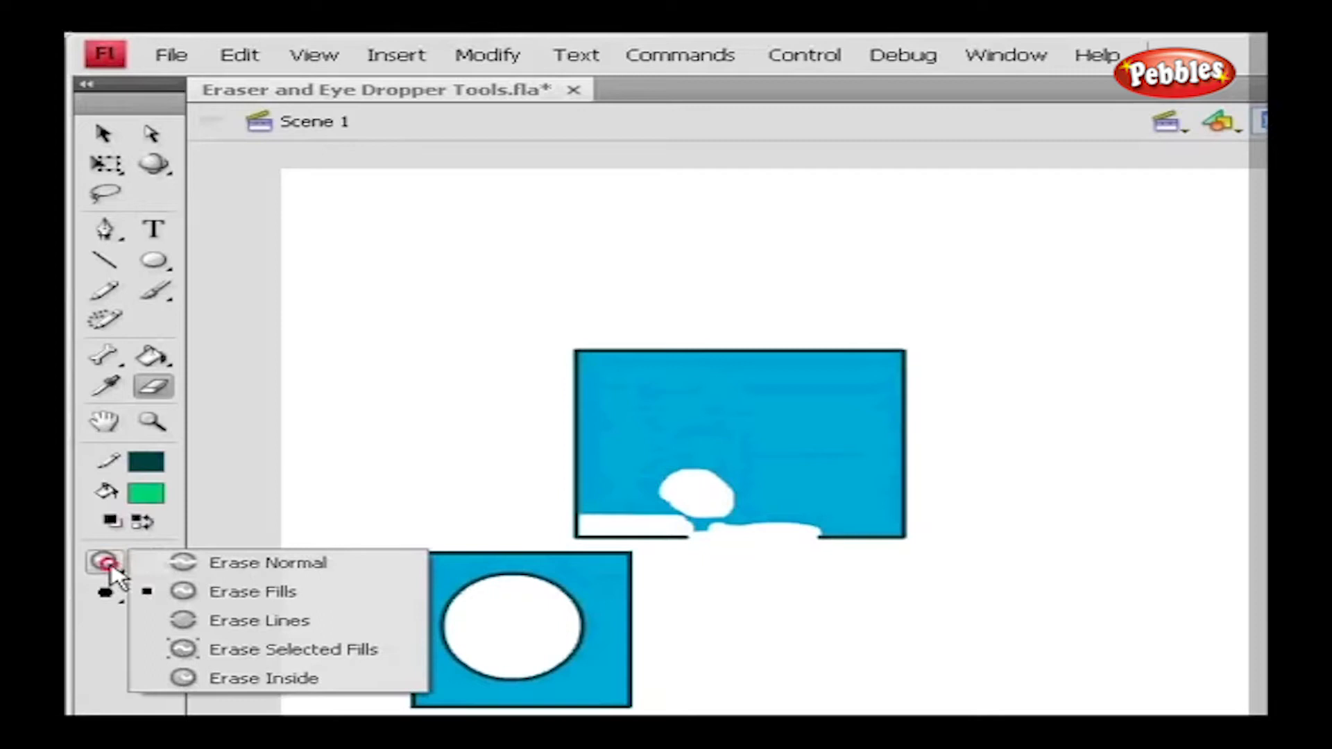
{"action": "left_click", "coordinate": [229, 620]}
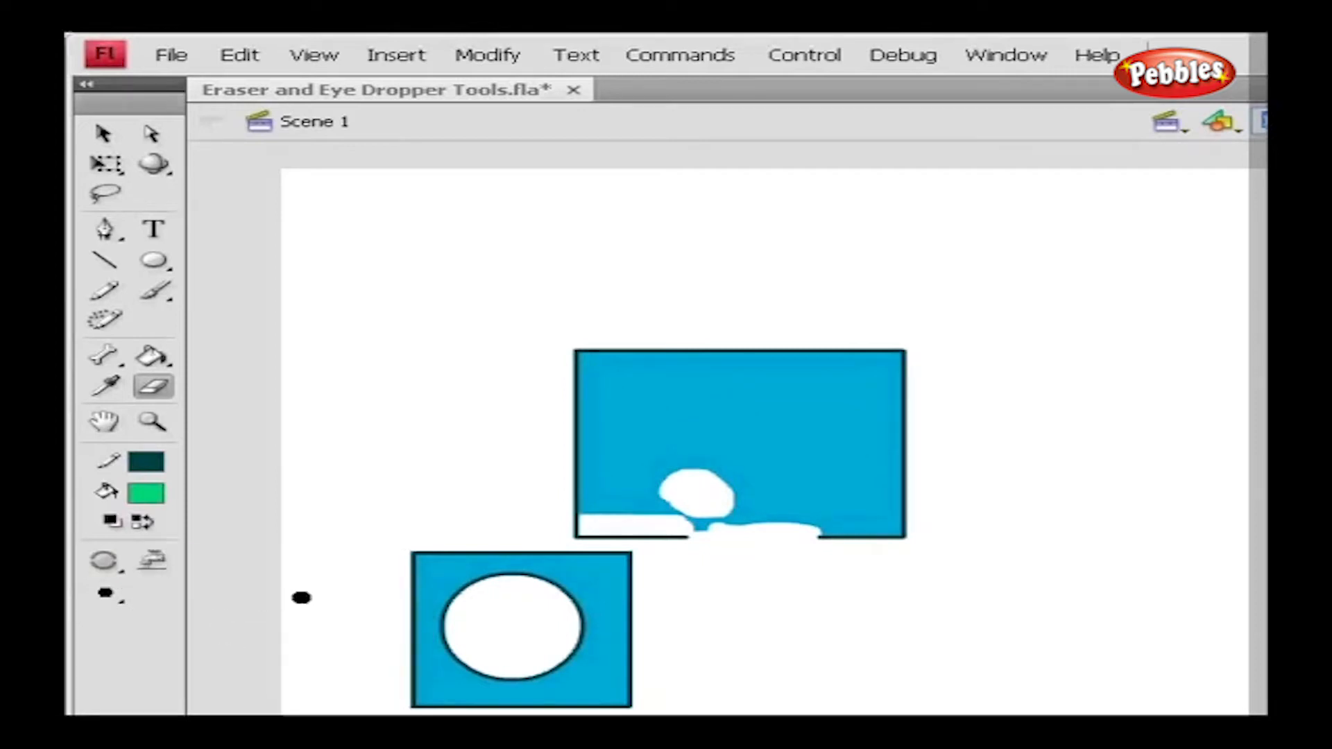
{"action": "mouse_move", "coordinate": [815, 549]}
{"action": "left_mouse_down"}
{"action": "mouse_move", "coordinate": [934, 528]}
{"action": "mouse_move", "coordinate": [816, 528]}
{"action": "mouse_move", "coordinate": [861, 548]}
{"action": "mouse_move", "coordinate": [914, 518]}
{"action": "mouse_move", "coordinate": [886, 541]}
{"action": "left_mouse_up"}
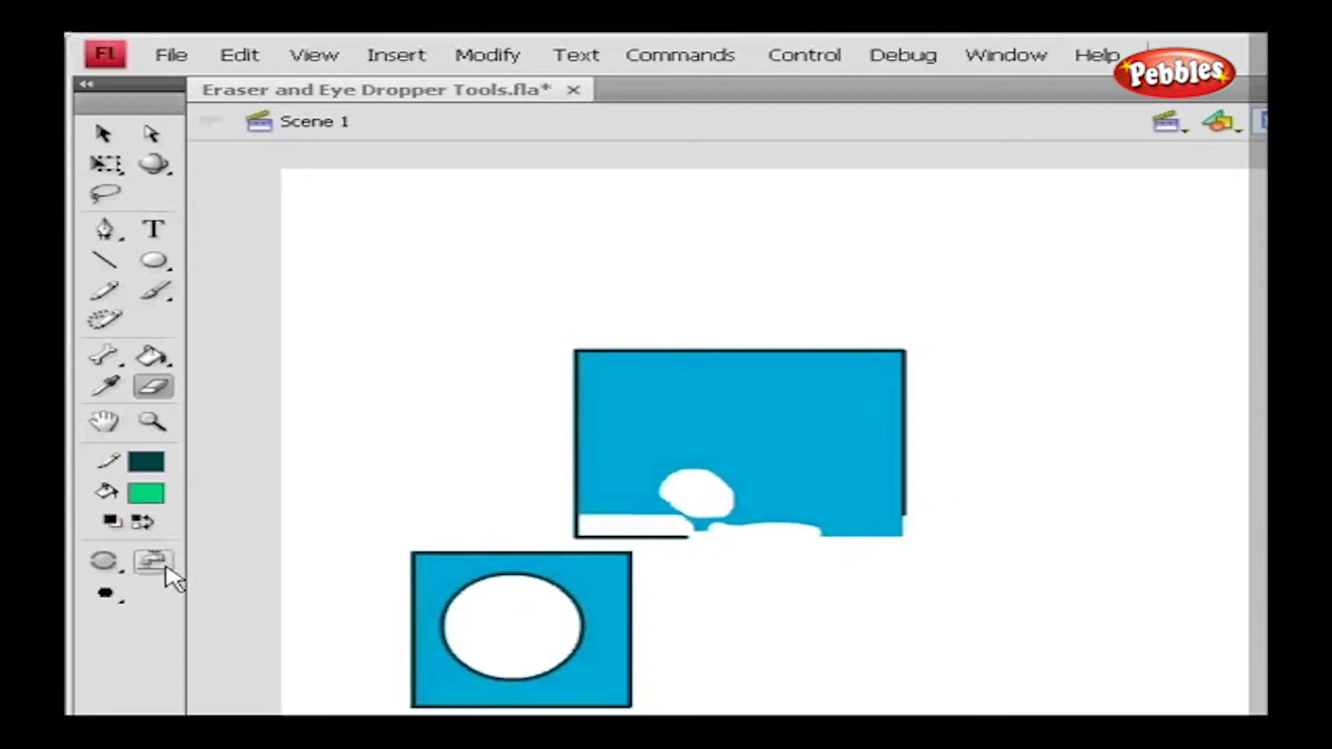
Step: Lasso the upper-left area of the large rectangle and erase within that selection in Erase Selected Fills mode
{"action": "left_click", "coordinate": [120, 559]}
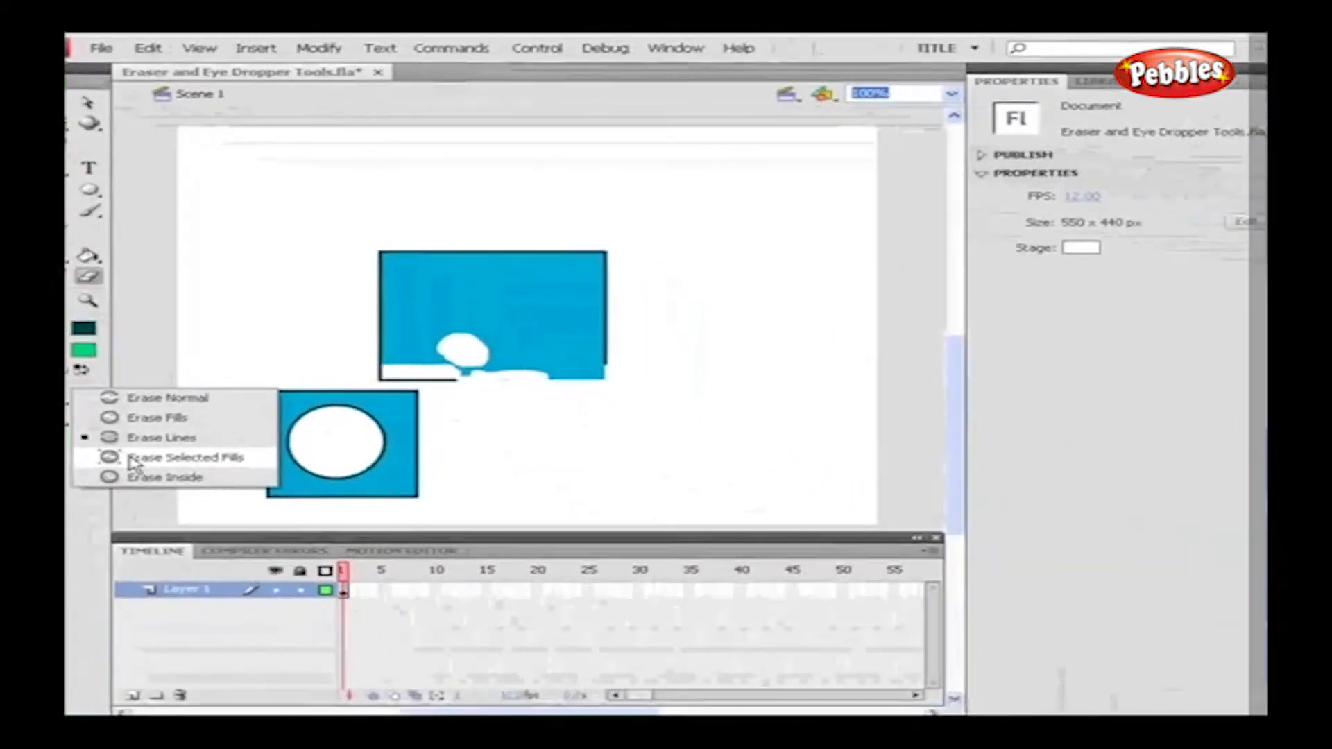
{"action": "left_click", "coordinate": [130, 455]}
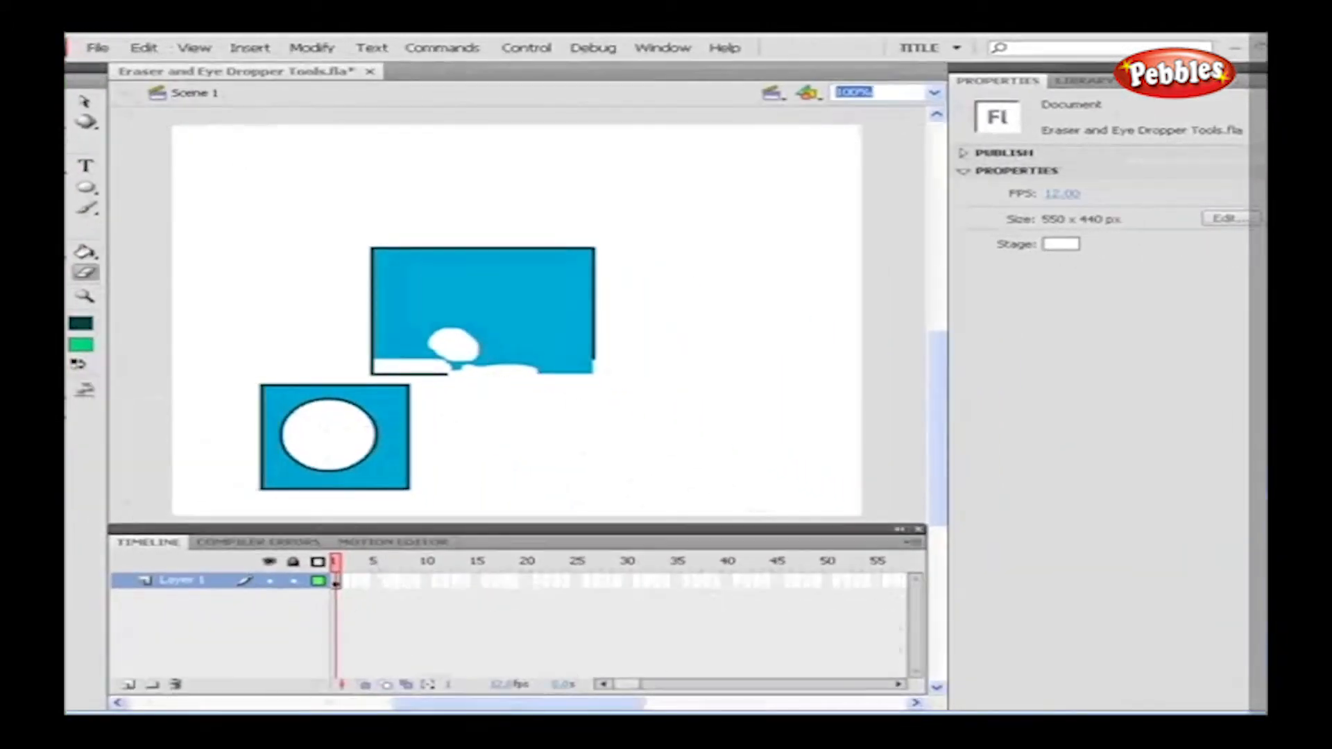
{"action": "mouse_move", "coordinate": [297, 232]}
{"action": "left_mouse_down"}
{"action": "mouse_move", "coordinate": [327, 280]}
{"action": "mouse_move", "coordinate": [465, 276]}
{"action": "mouse_move", "coordinate": [378, 210]}
{"action": "mouse_move", "coordinate": [294, 235]}
{"action": "left_mouse_up"}
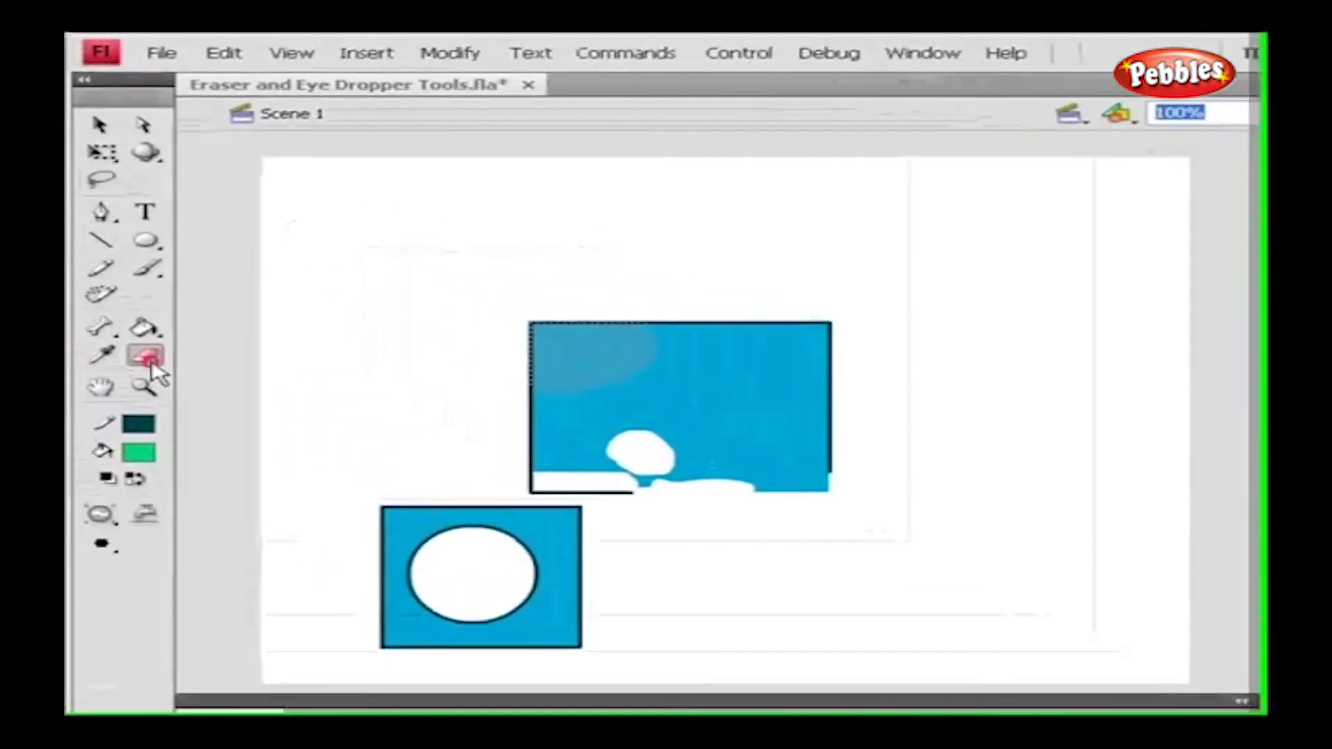
{"action": "mouse_move", "coordinate": [544, 367]}
{"action": "left_mouse_down"}
{"action": "mouse_move", "coordinate": [586, 346]}
{"action": "mouse_move", "coordinate": [630, 372]}
{"action": "mouse_move", "coordinate": [545, 370]}
{"action": "mouse_move", "coordinate": [735, 362]}
{"action": "mouse_move", "coordinate": [618, 381]}
{"action": "mouse_move", "coordinate": [579, 358]}
{"action": "mouse_move", "coordinate": [624, 383]}
{"action": "left_mouse_up"}
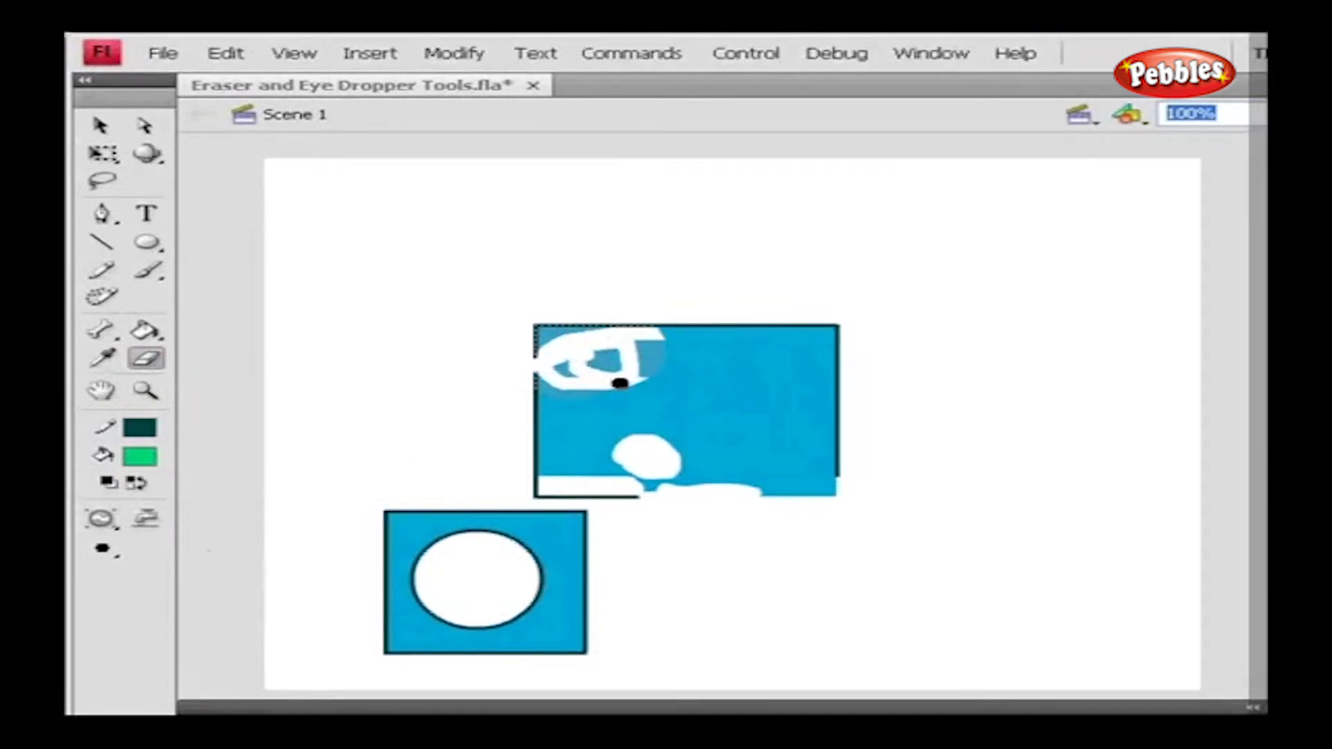
Step: Erase part of the fill near the large rectangle's right edge in Erase Inside mode
{"action": "left_click", "coordinate": [101, 519]}
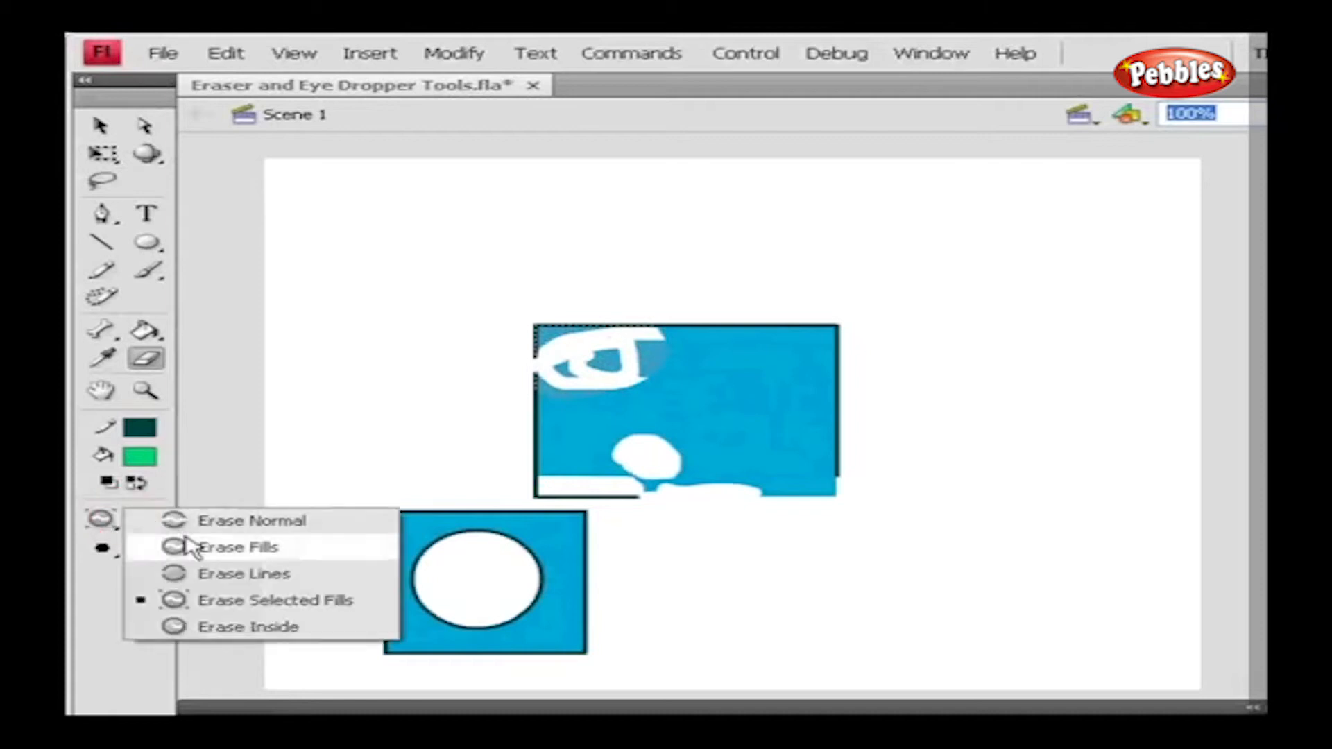
{"action": "left_click", "coordinate": [239, 626]}
{"action": "mouse_move", "coordinate": [813, 433]}
{"action": "left_mouse_down"}
{"action": "mouse_move", "coordinate": [898, 421]}
{"action": "mouse_move", "coordinate": [835, 413]}
{"action": "mouse_move", "coordinate": [881, 398]}
{"action": "mouse_move", "coordinate": [817, 444]}
{"action": "left_mouse_up"}
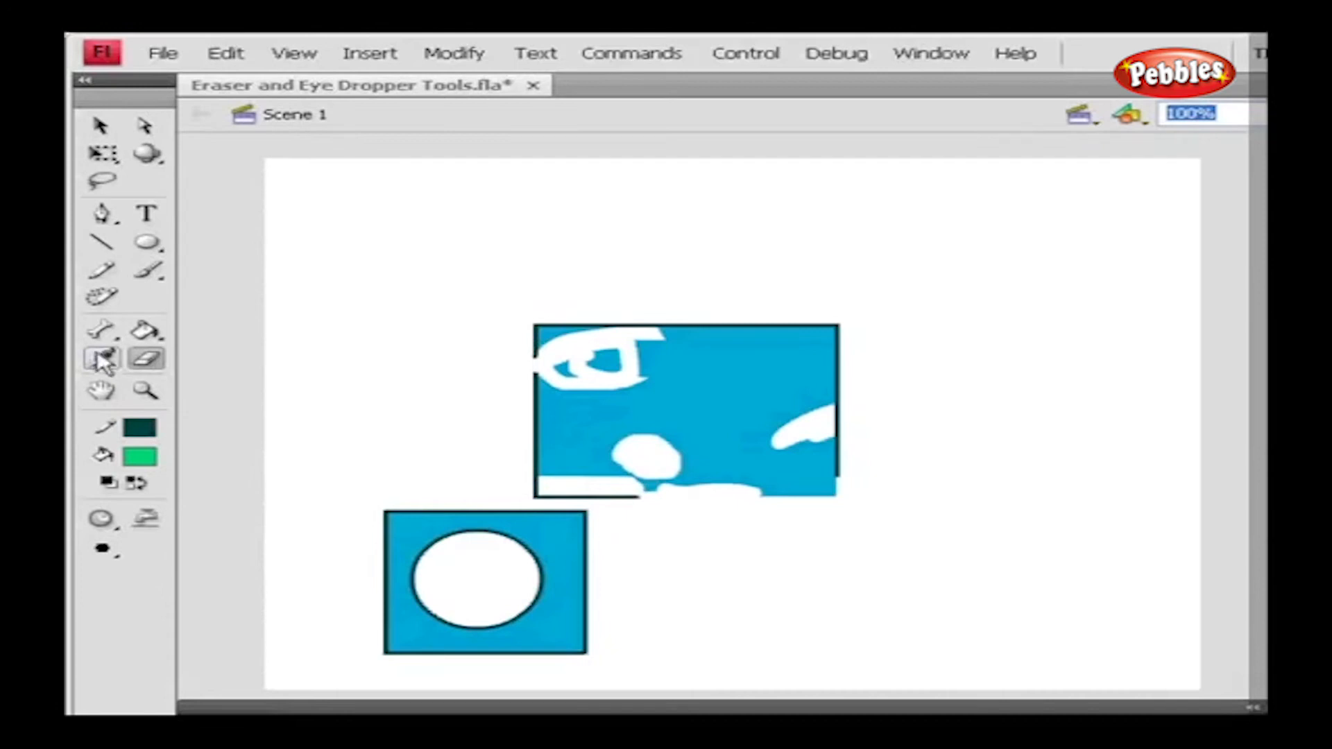
Step: Draw a green rectangle with a dark outline at the stage's upper left, and a green one with no stroke to its right
{"action": "left_click_drag", "start_coordinate": [147, 243], "coordinate": [243, 240]}
{"action": "left_click_drag", "start_coordinate": [350, 193], "coordinate": [539, 295]}
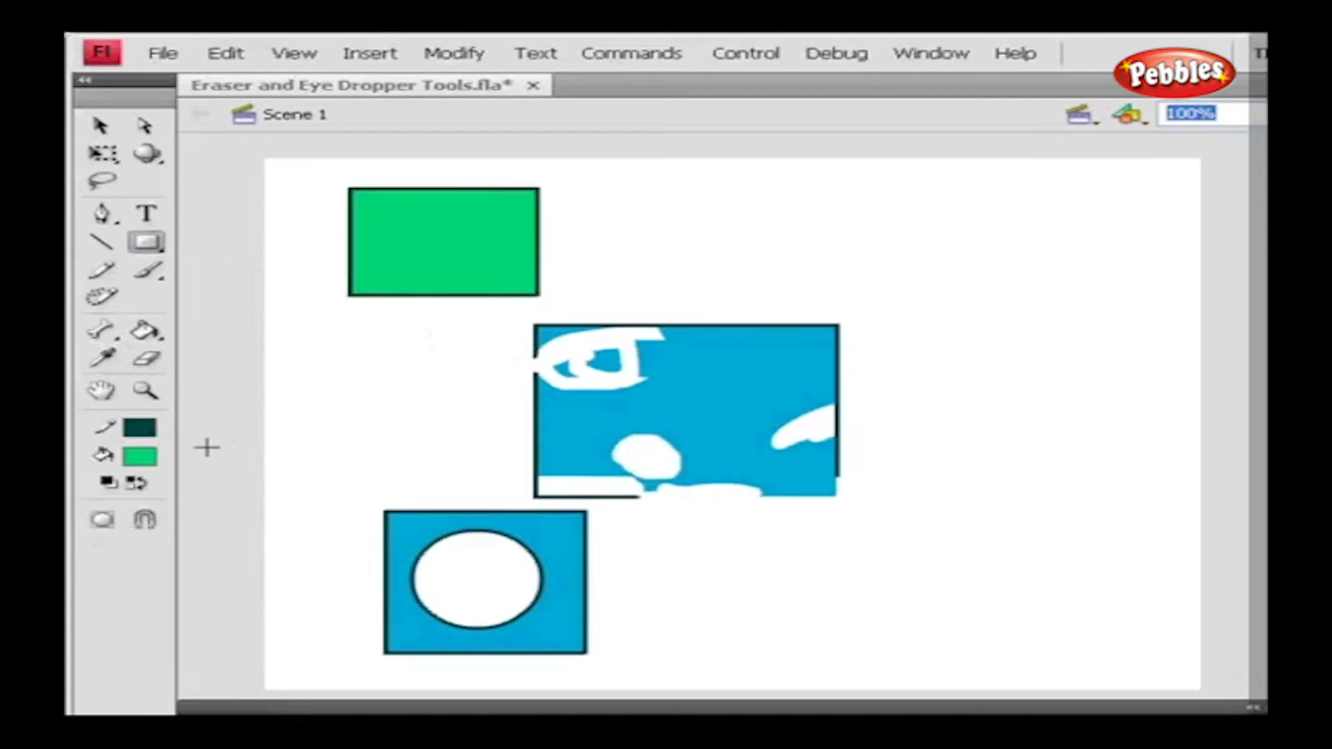
{"action": "left_click", "coordinate": [140, 428]}
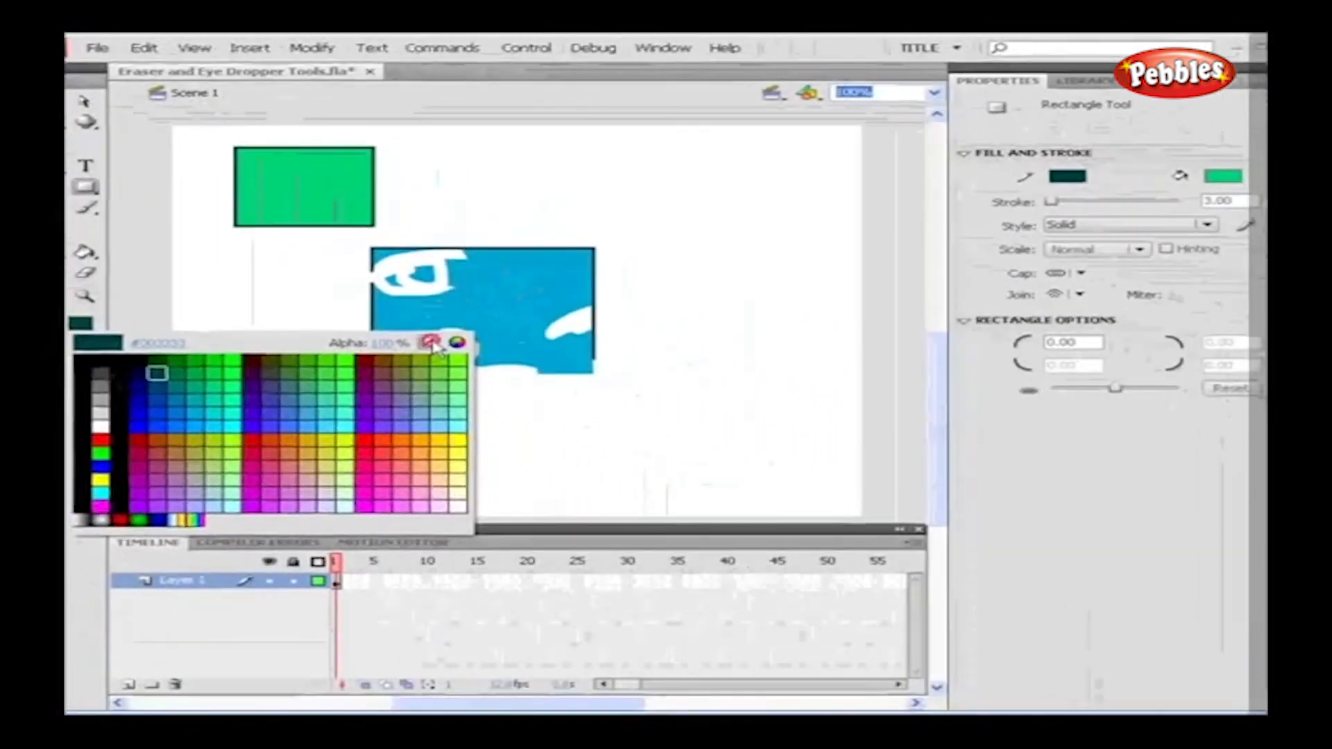
{"action": "left_click", "coordinate": [431, 343]}
{"action": "left_click", "coordinate": [90, 189]}
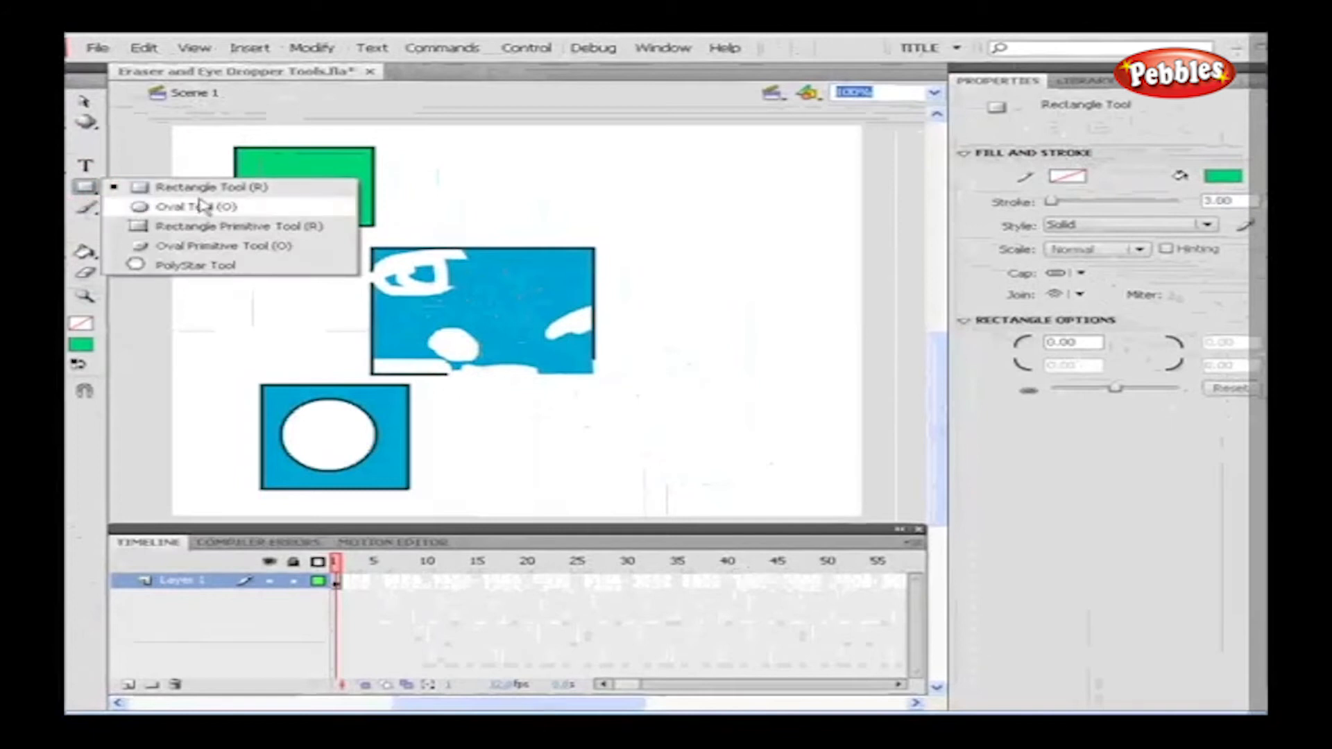
{"action": "left_click", "coordinate": [202, 187]}
{"action": "left_click_drag", "start_coordinate": [426, 145], "coordinate": [569, 222]}
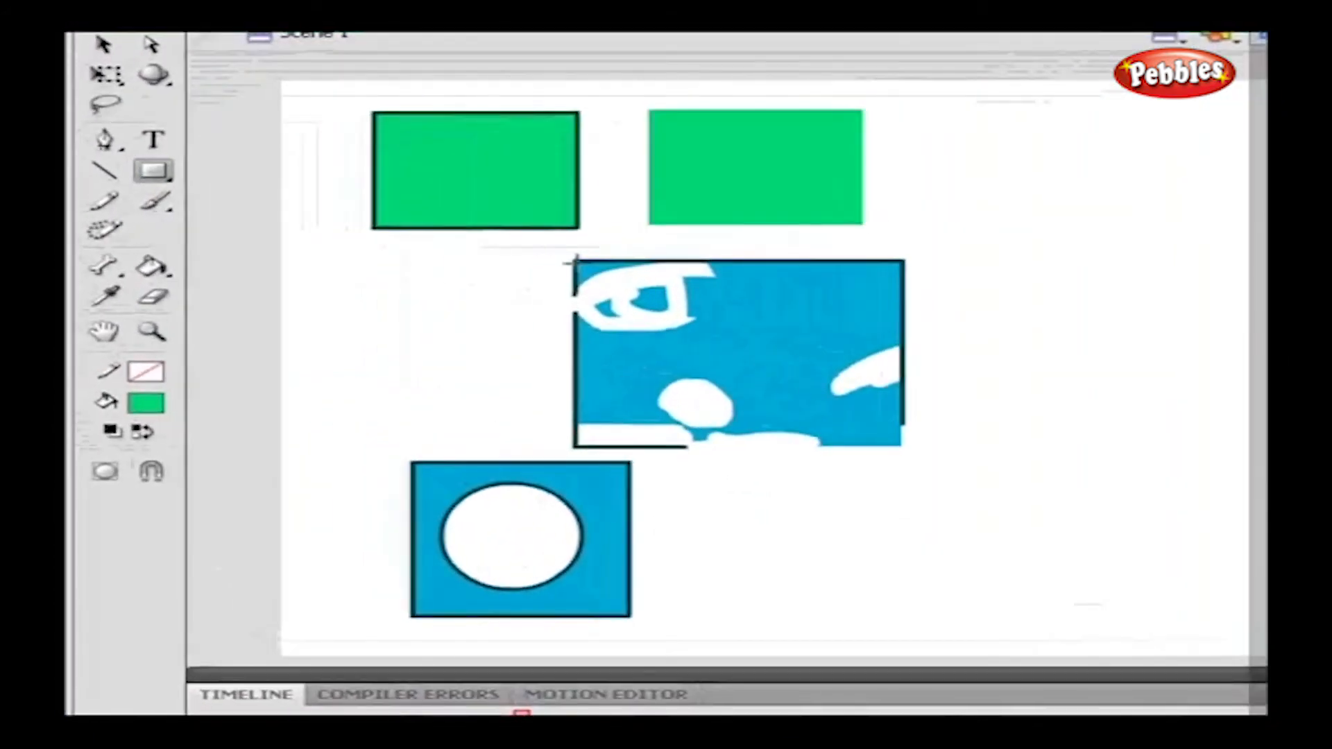
Step: Draw a third rectangle with no fill and a violet-blue stroke to the right of the two green ones
{"action": "left_click", "coordinate": [146, 403]}
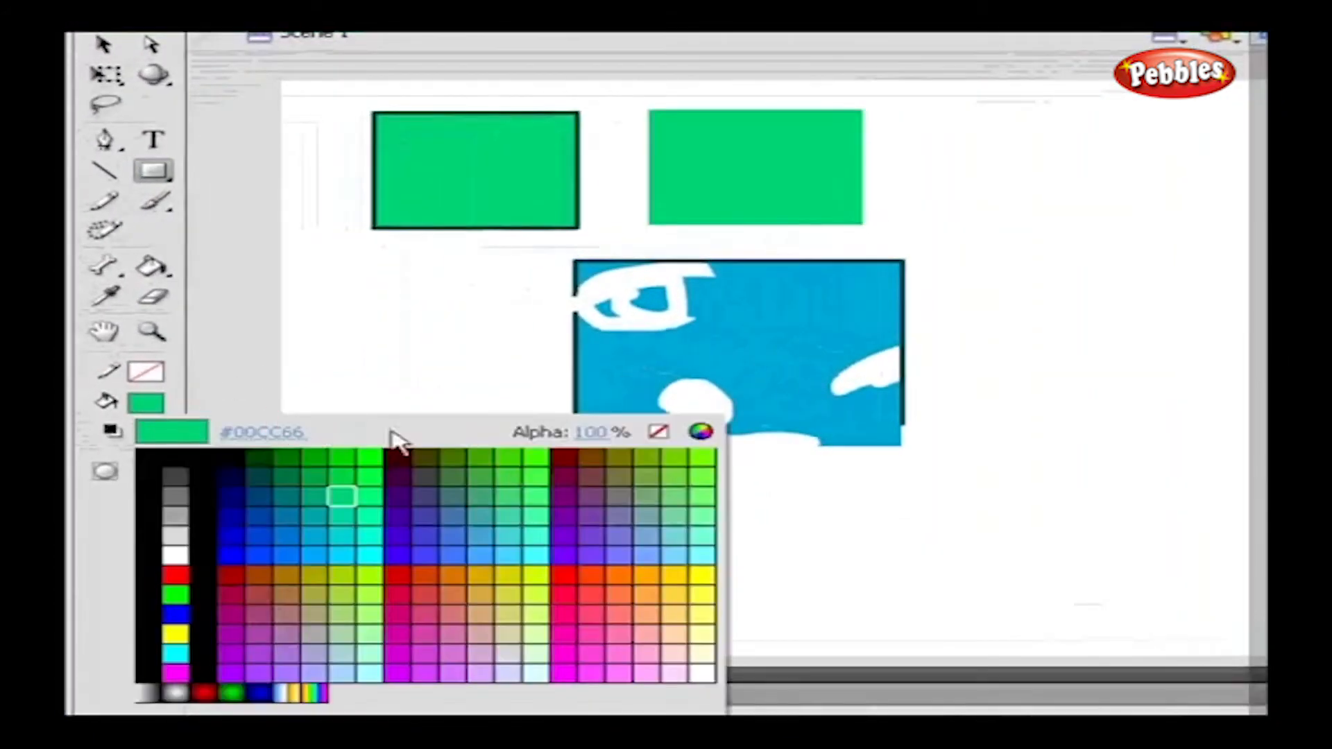
{"action": "left_click", "coordinate": [667, 433]}
{"action": "left_click", "coordinate": [146, 372]}
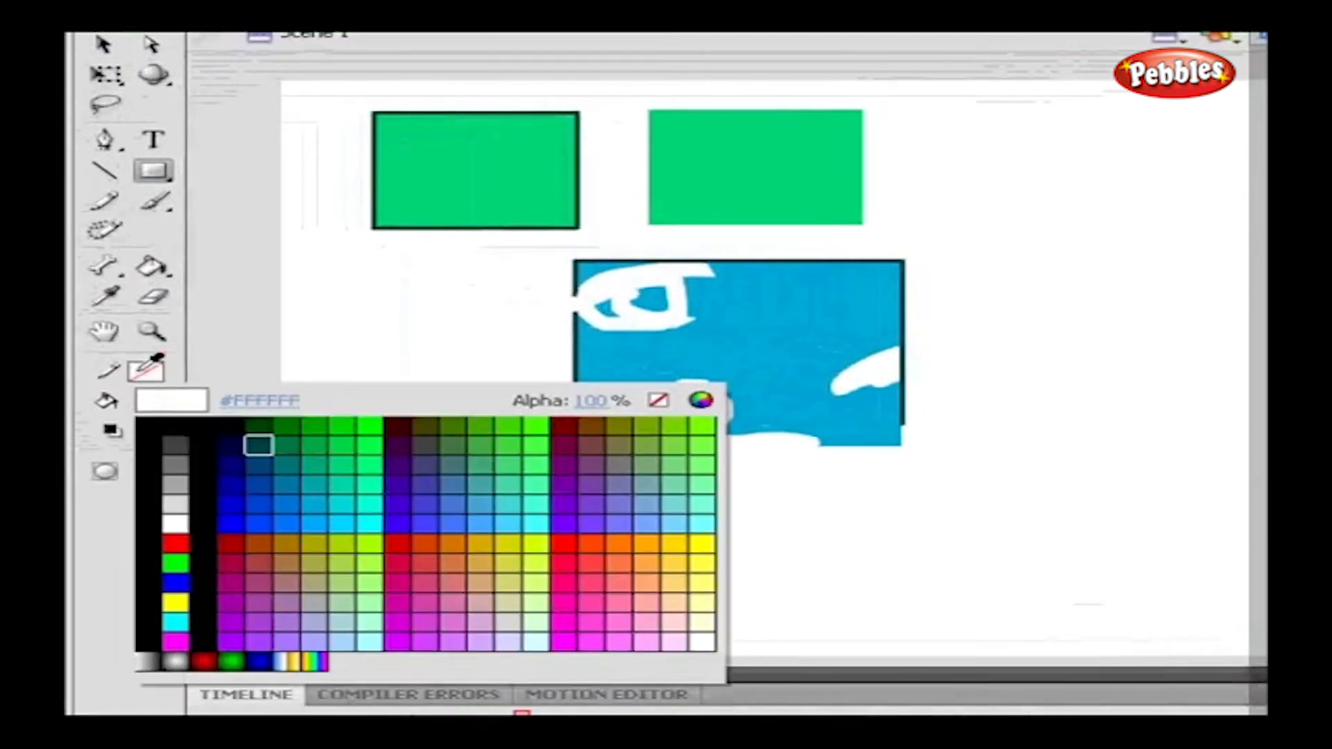
{"action": "left_click", "coordinate": [409, 528]}
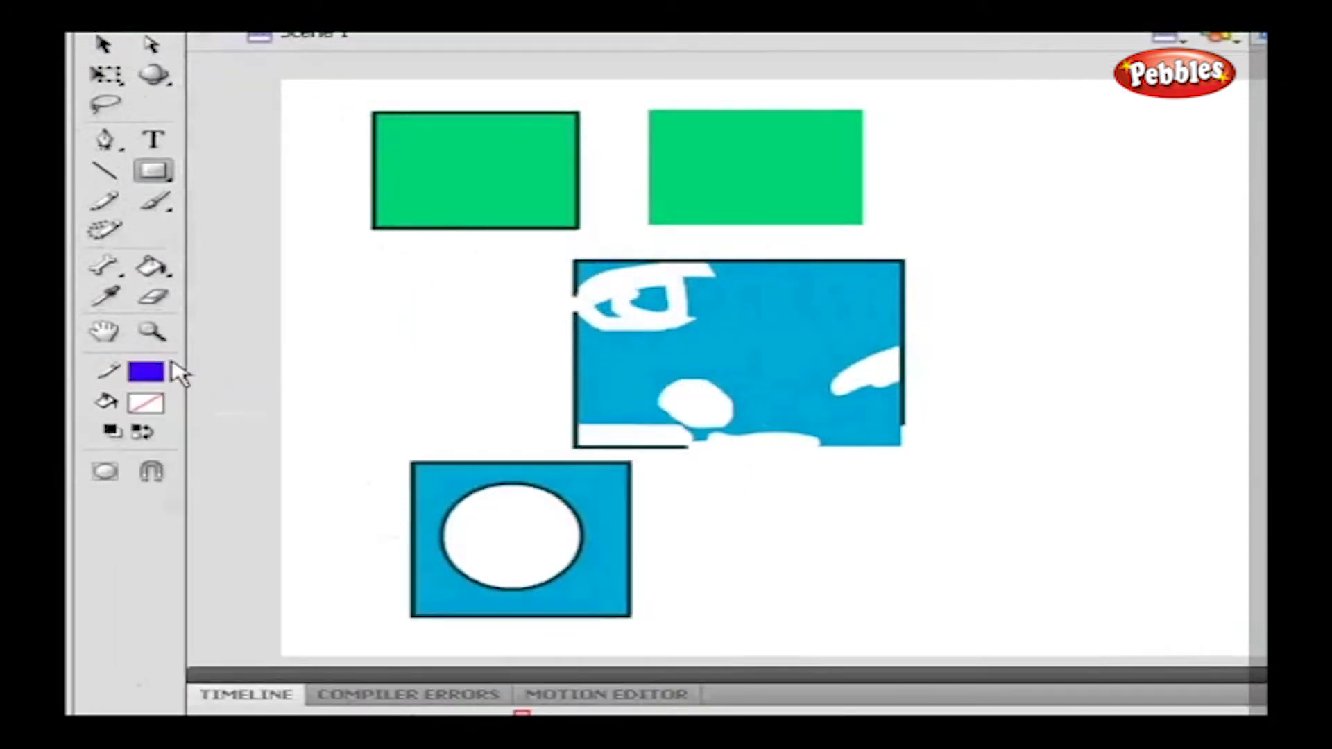
{"action": "left_click", "coordinate": [153, 170]}
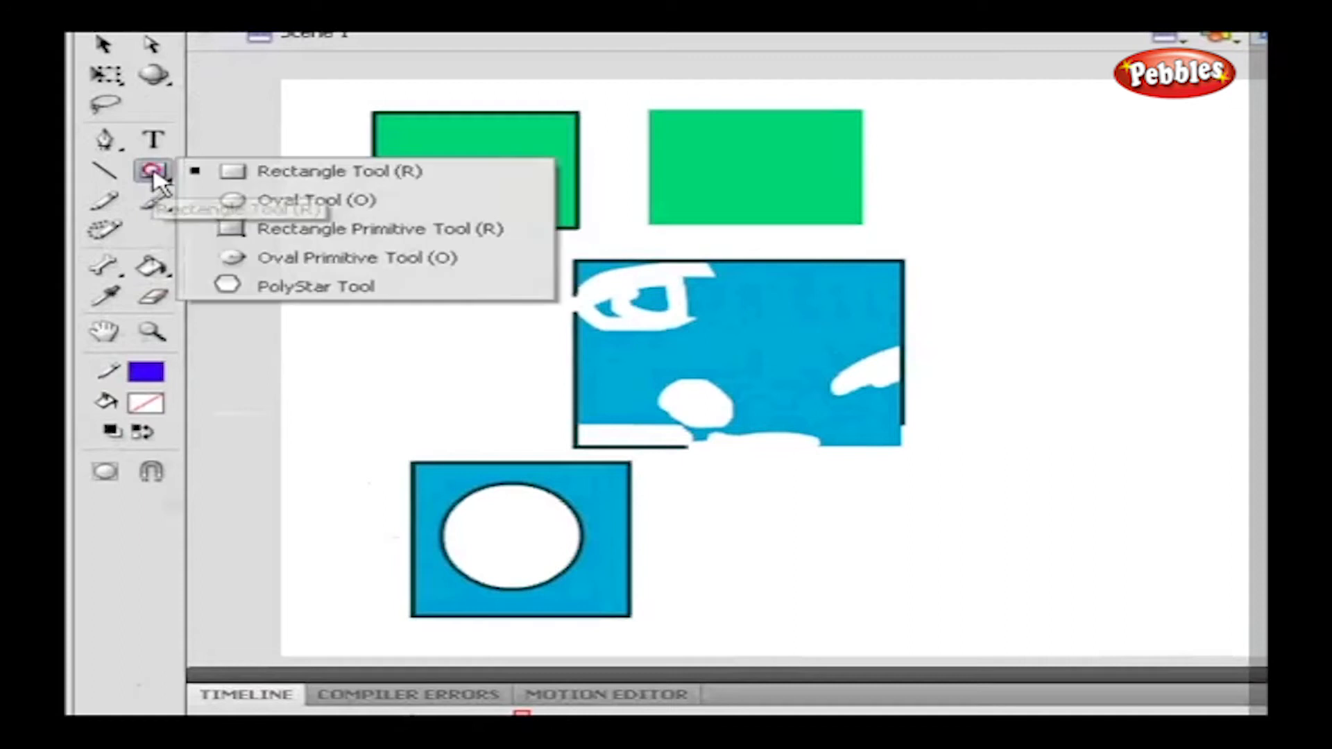
{"action": "left_click", "coordinate": [266, 174]}
{"action": "mouse_move", "coordinate": [937, 112]}
{"action": "left_mouse_down"}
{"action": "mouse_move", "coordinate": [990, 179]}
{"action": "mouse_move", "coordinate": [1209, 230]}
{"action": "left_mouse_up"}
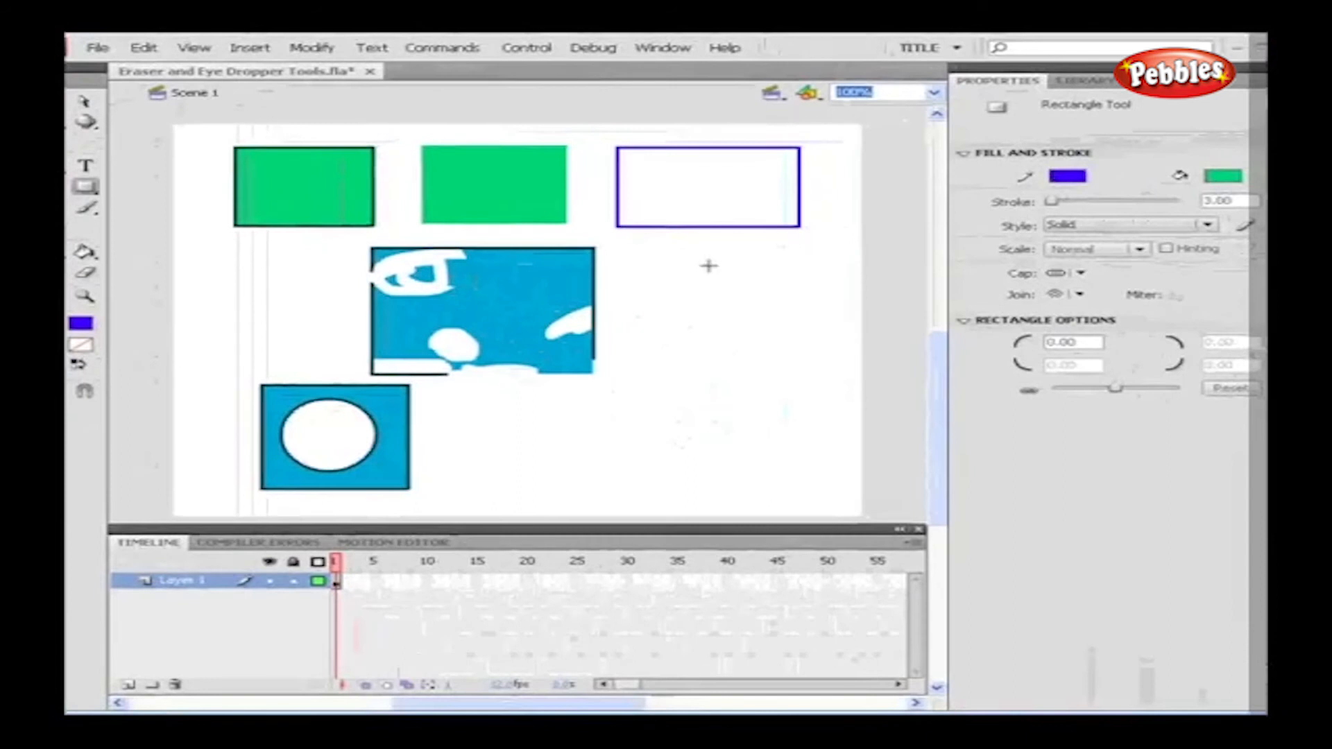
Step: Sample the first green rectangle's dark outline with the Eyedropper and apply that stroke to the second green rectangle
{"action": "left_click", "coordinate": [80, 274]}
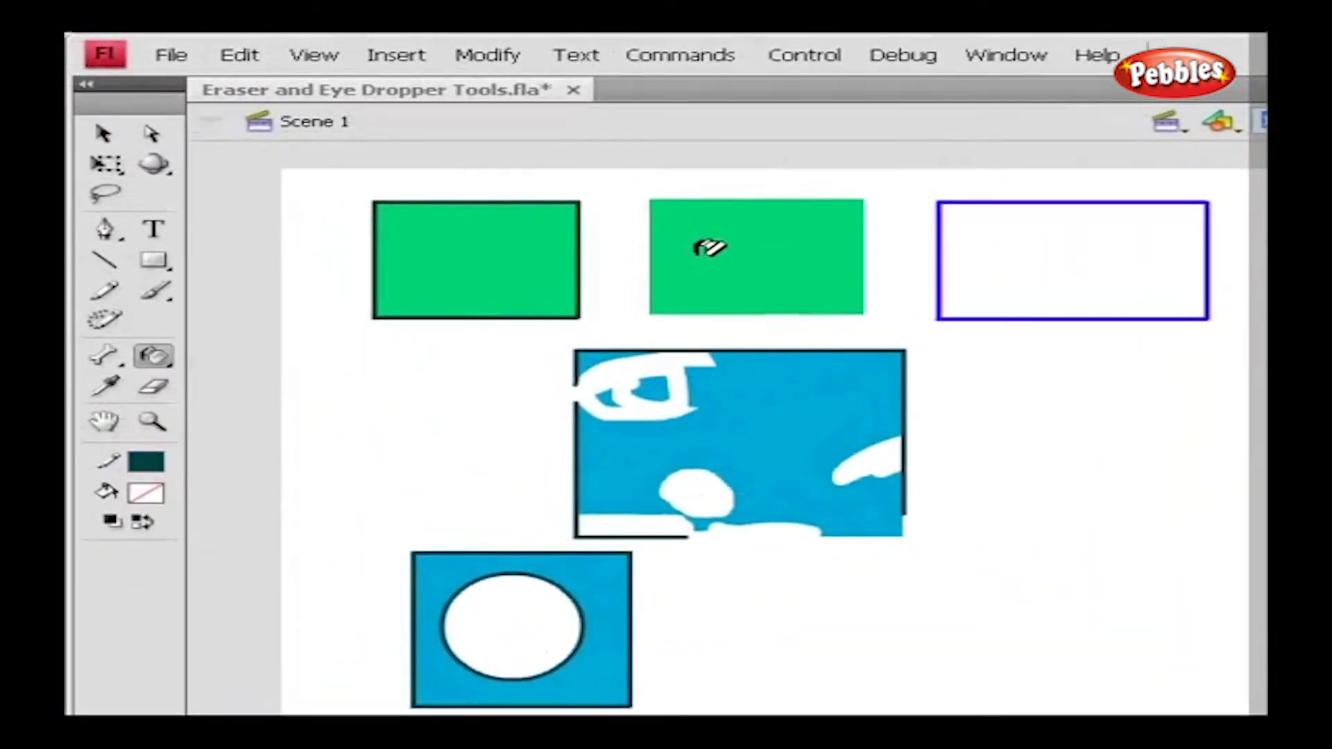
{"action": "left_click", "coordinate": [716, 195]}
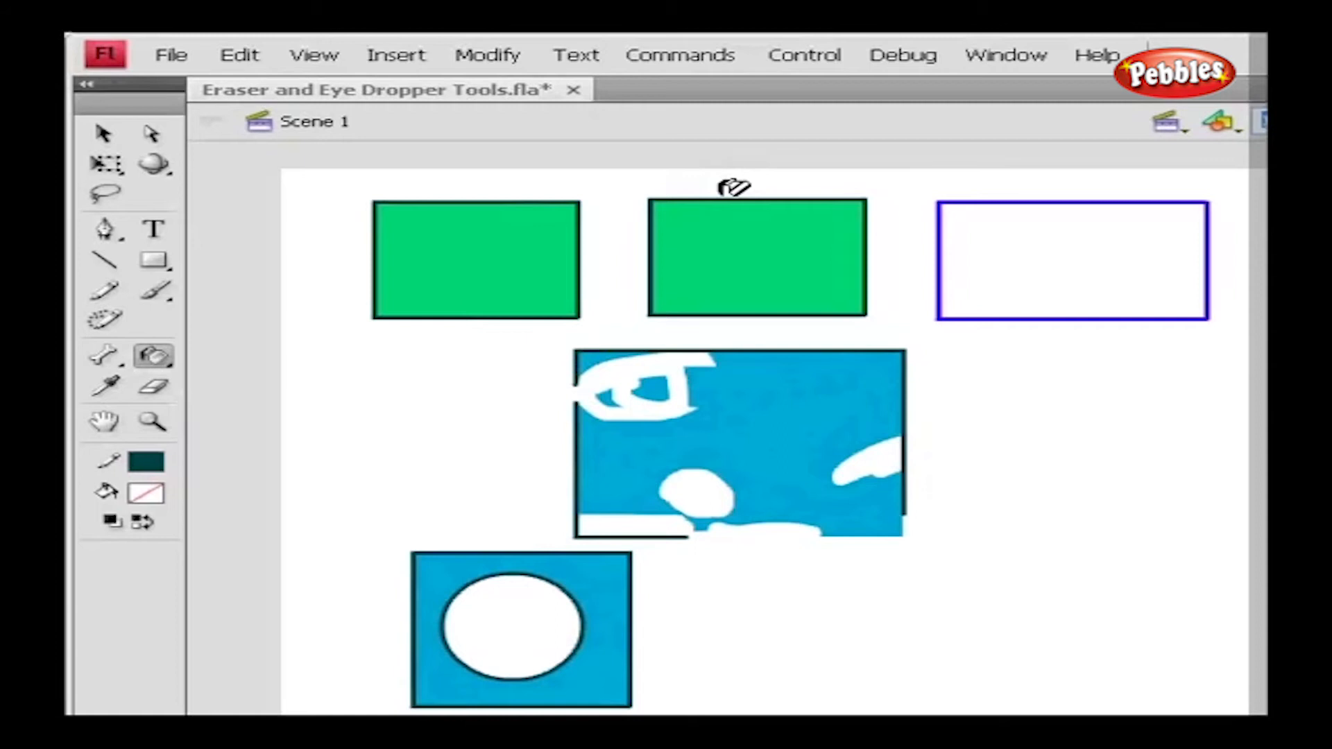
Step: Sample the second rectangle's green fill with the Eyedropper, turn off Lock Fill, and fill the violet-blue outlined rectangle with it
{"action": "left_click", "coordinate": [105, 391]}
{"action": "left_click", "coordinate": [699, 277]}
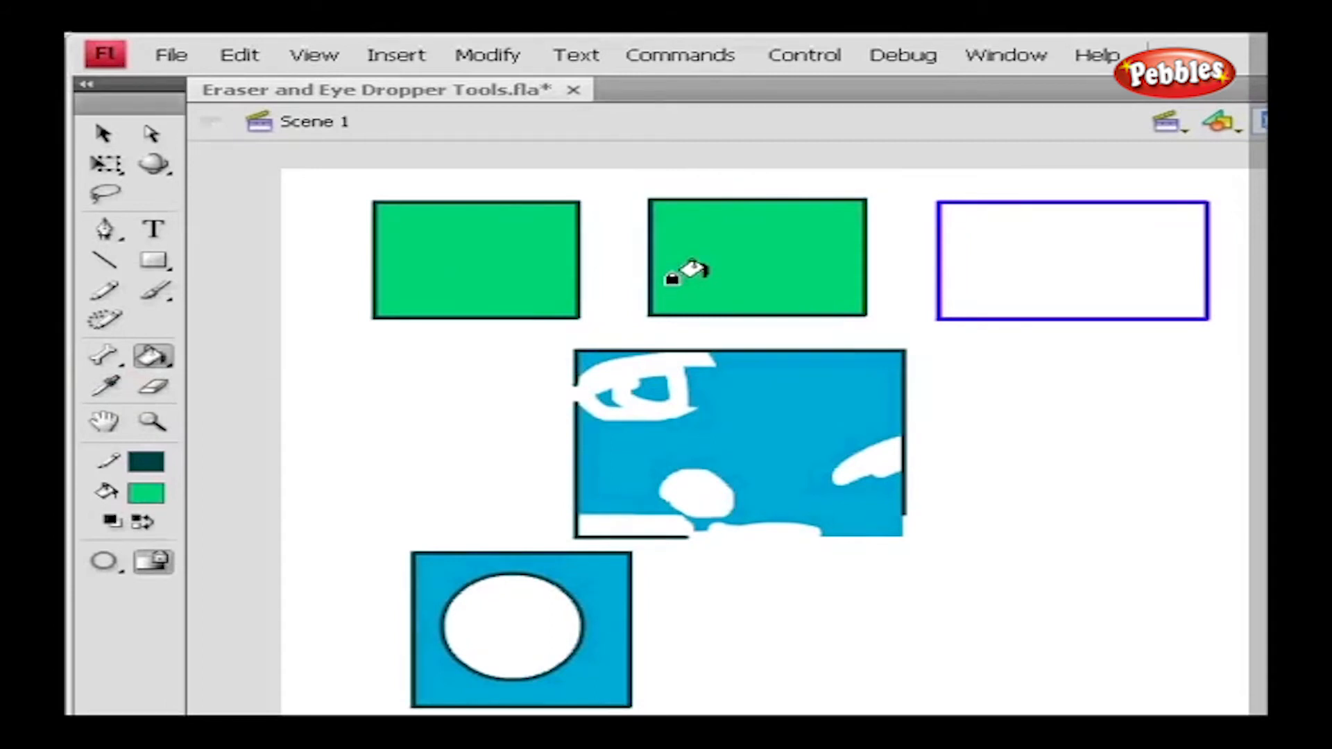
{"action": "left_click", "coordinate": [159, 562]}
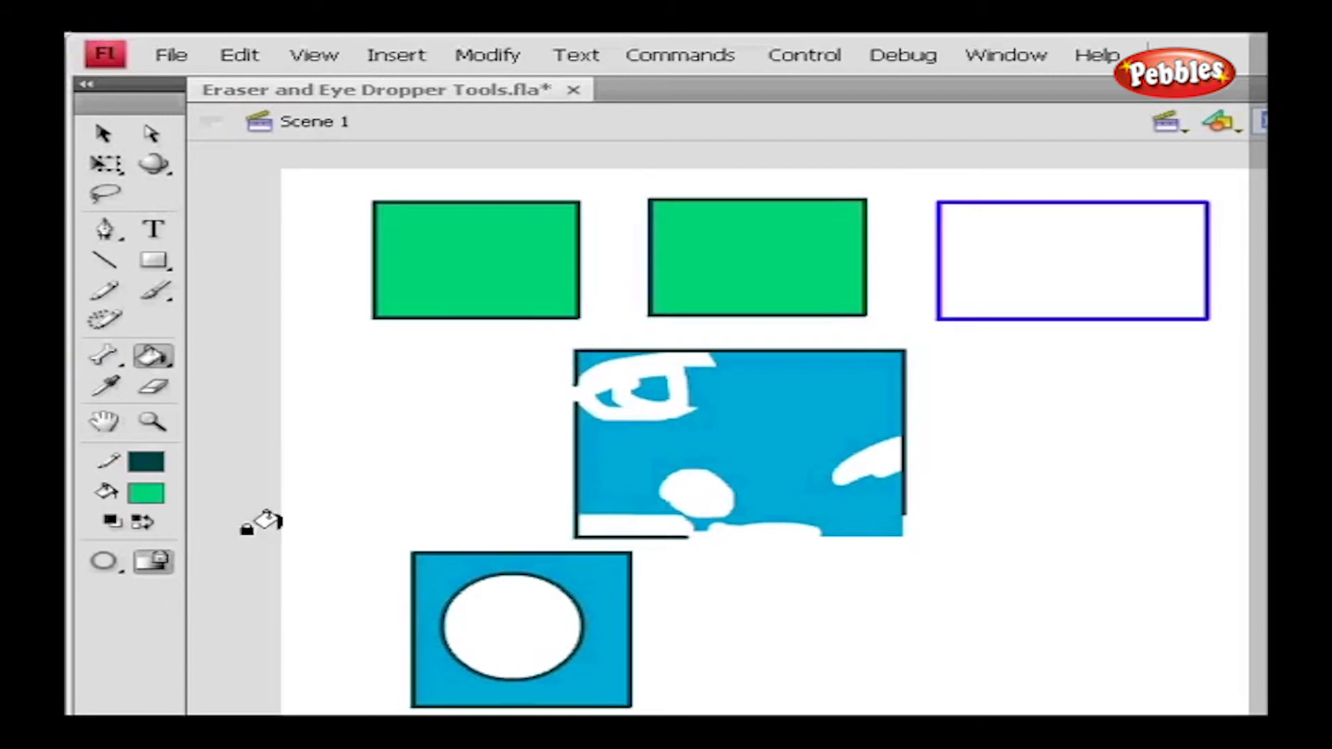
{"action": "left_click", "coordinate": [978, 274]}
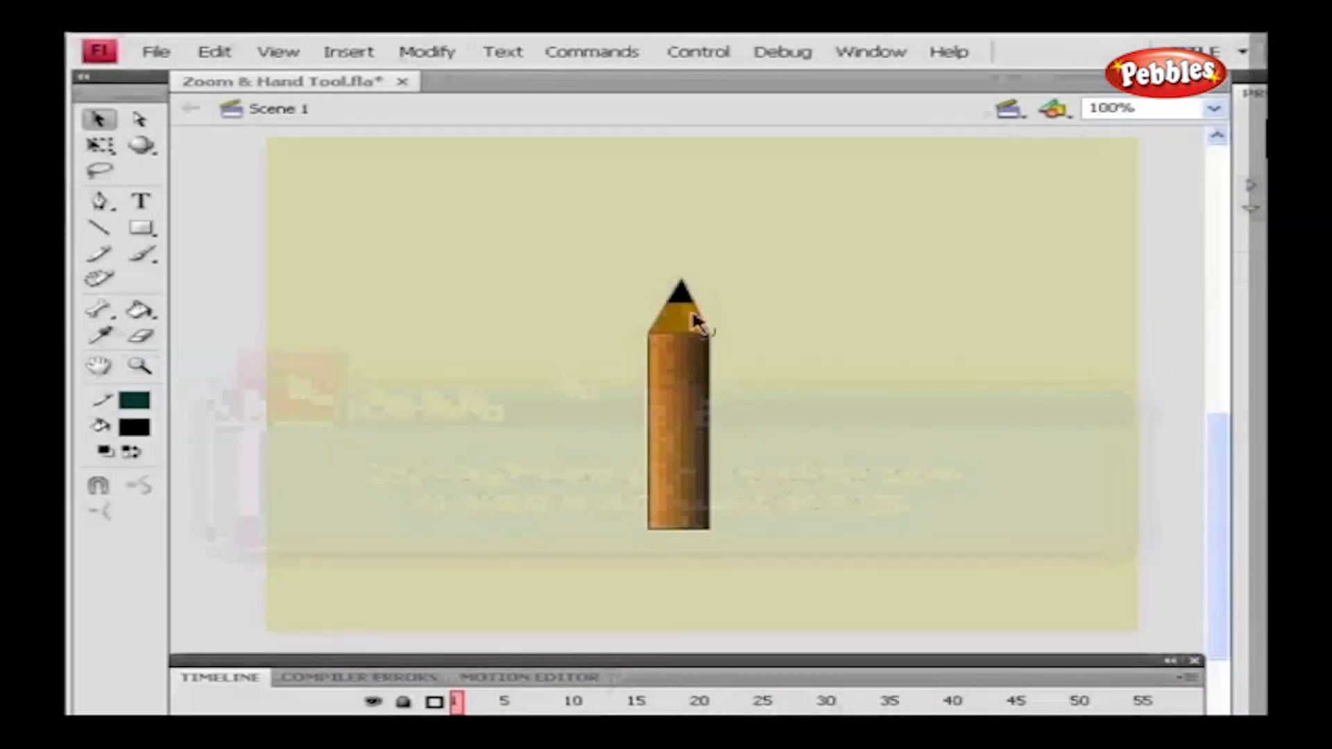
Step: Zoom in on the pencil's body to 400% with the Zoom tool
{"action": "left_click", "coordinate": [152, 373]}
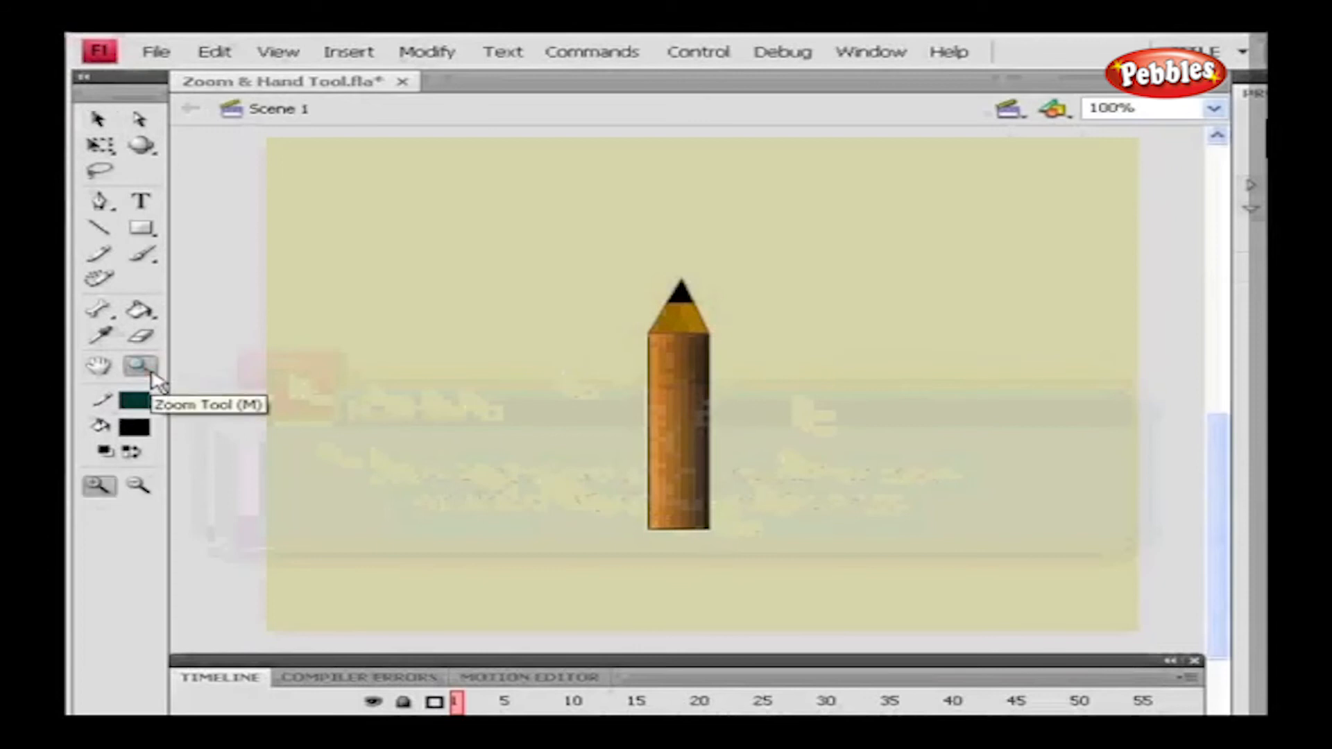
{"action": "left_click", "coordinate": [683, 434]}
{"action": "left_click", "coordinate": [683, 434]}
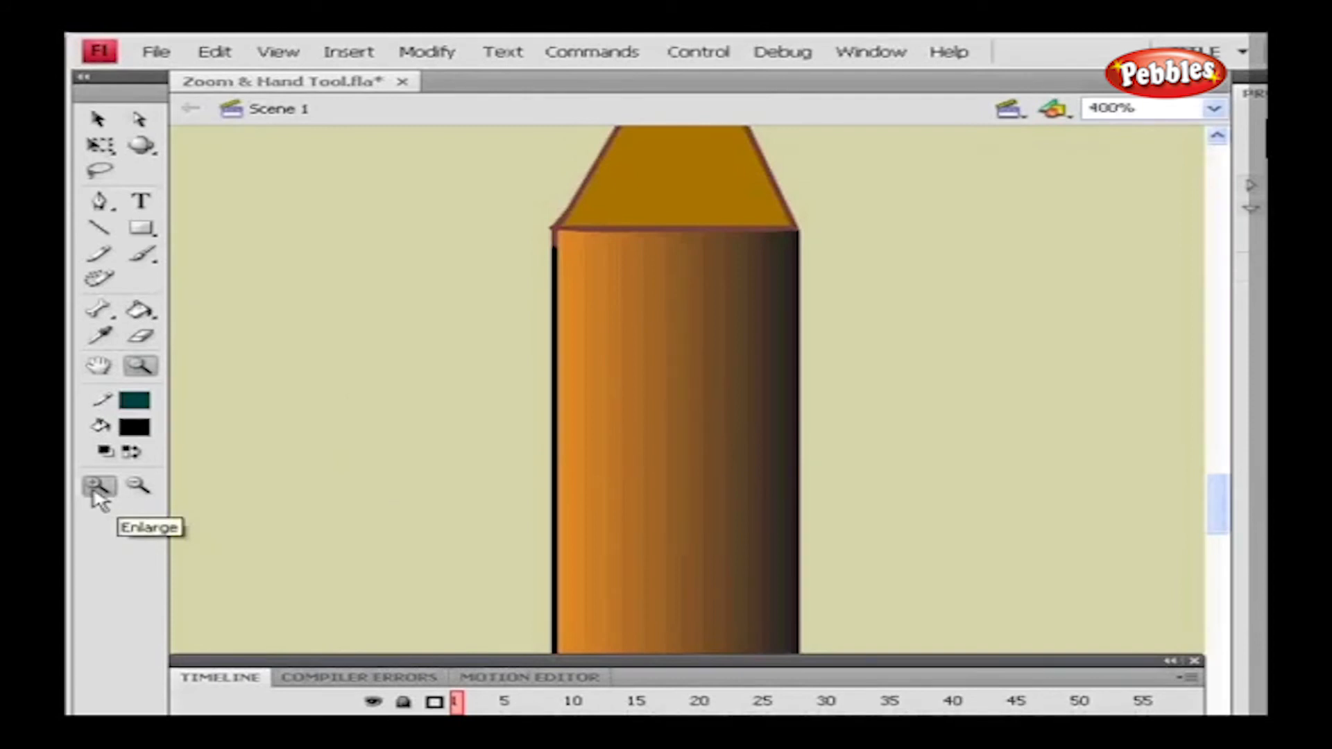
Step: Zoom out from the pencil to 100% with the Zoom tool's Reduce option, and select the 100% preset magnification
{"action": "left_click", "coordinate": [135, 489]}
{"action": "left_click", "coordinate": [636, 501]}
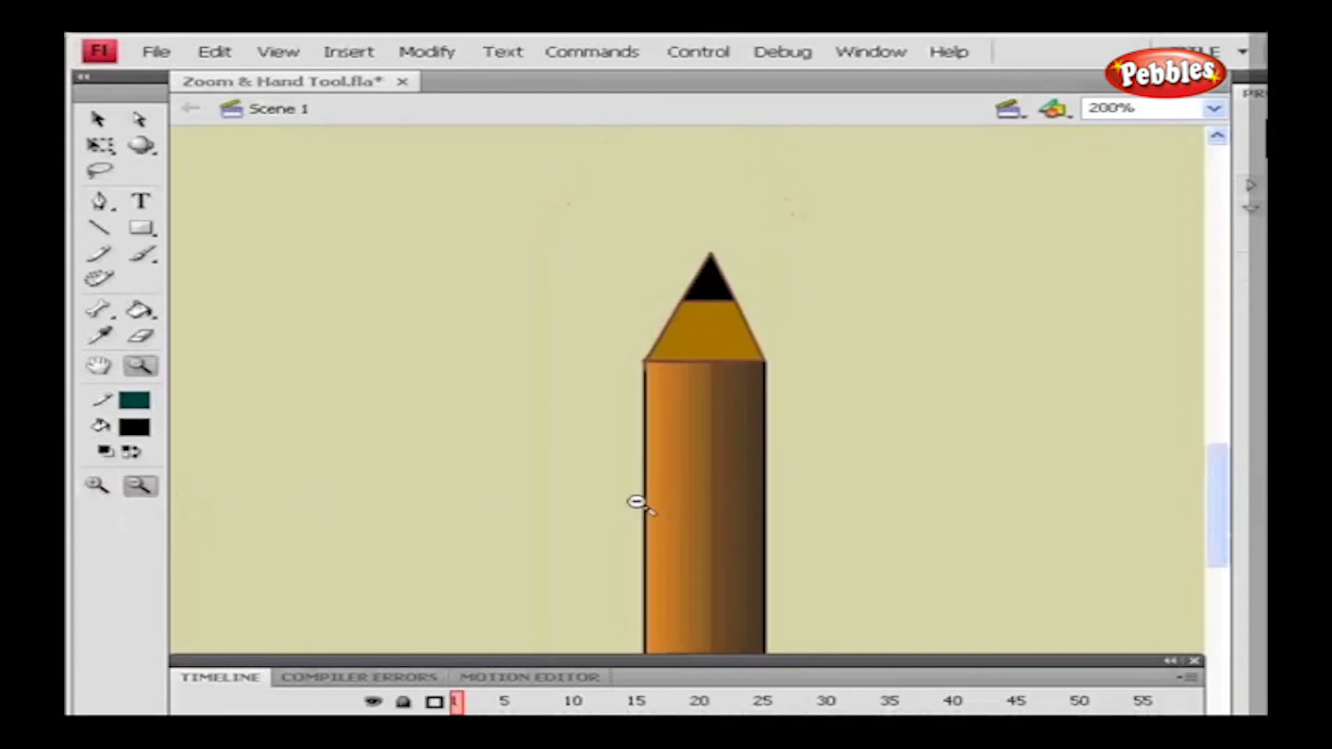
{"action": "left_click", "coordinate": [686, 502]}
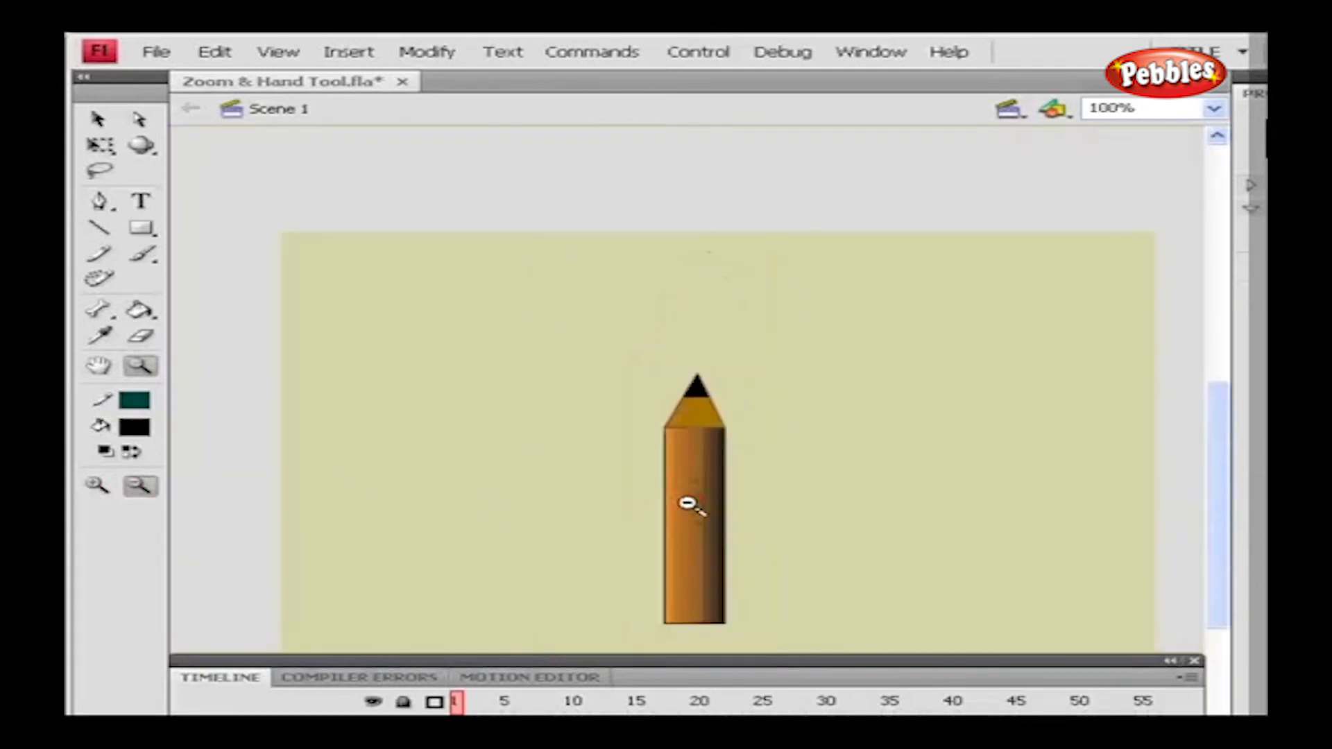
{"action": "scroll", "coordinate": [688, 504], "scroll_direction": "down", "scroll_amount": 2}
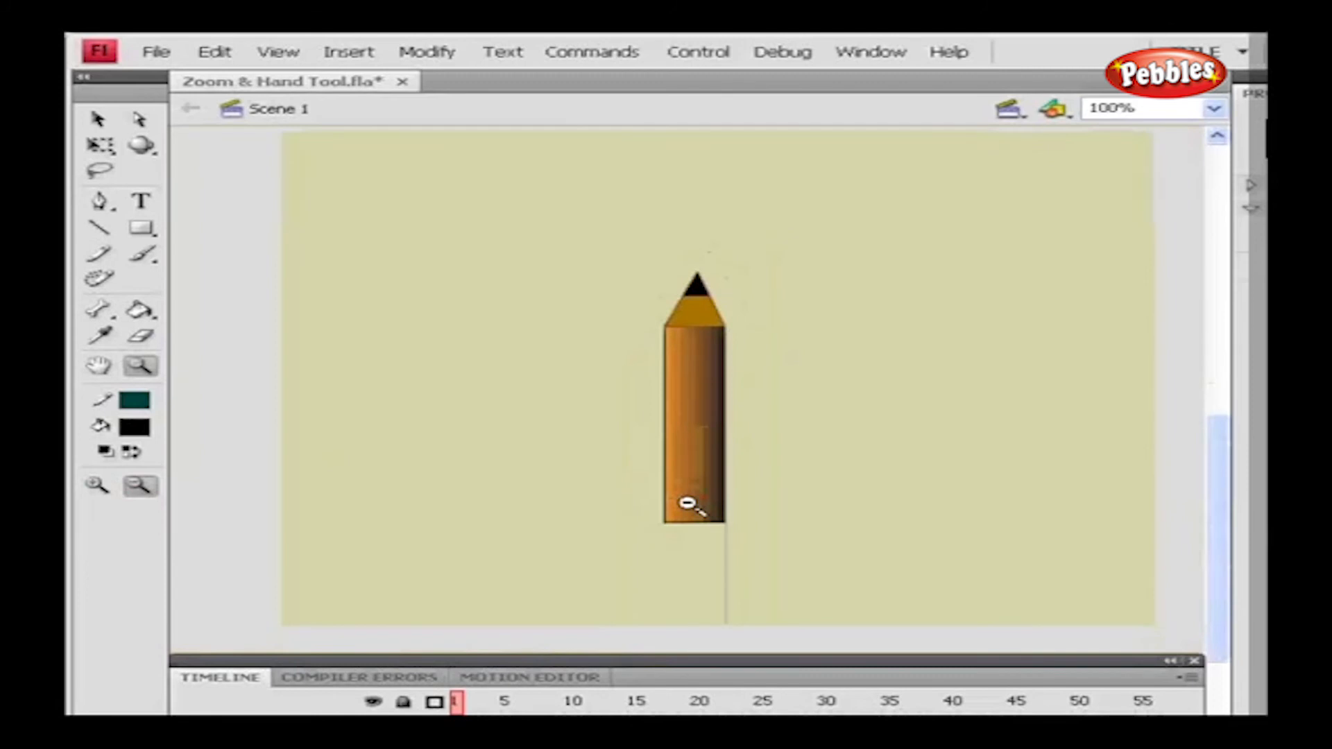
{"action": "left_click", "coordinate": [1215, 110]}
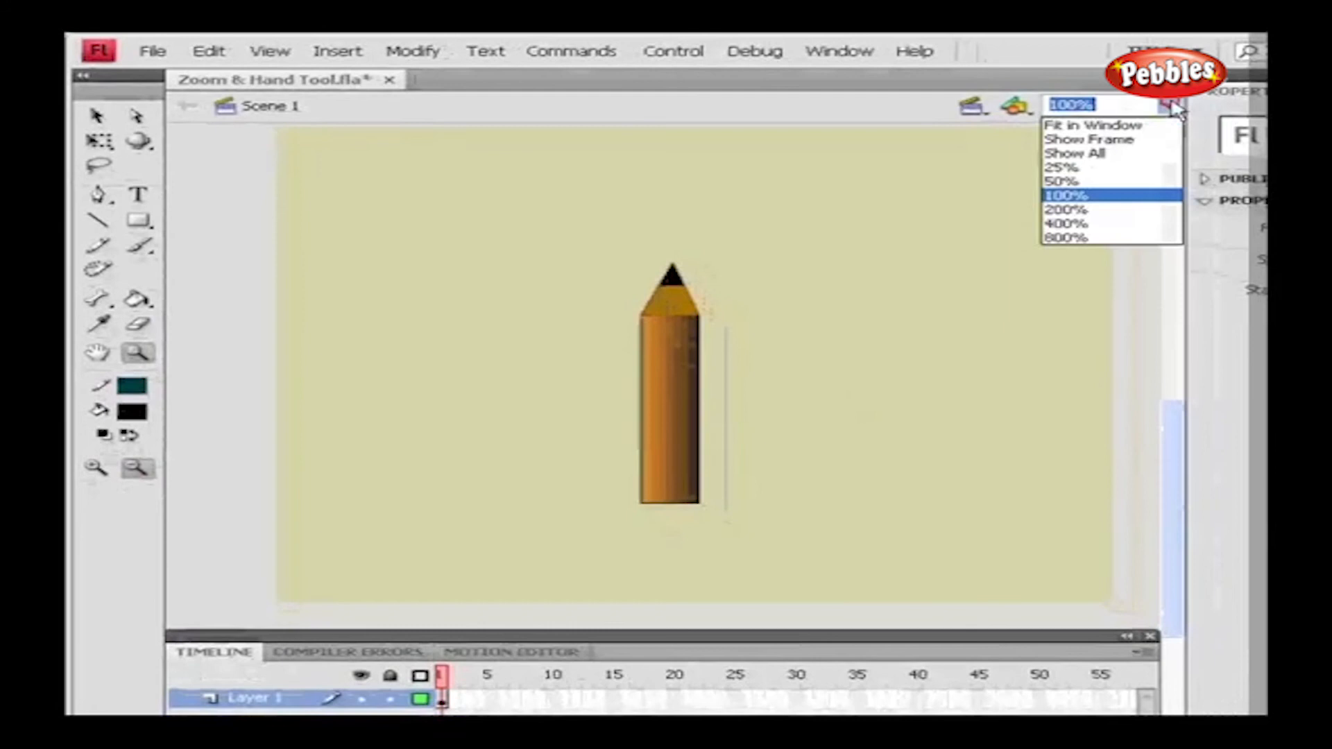
{"action": "left_click", "coordinate": [1136, 197]}
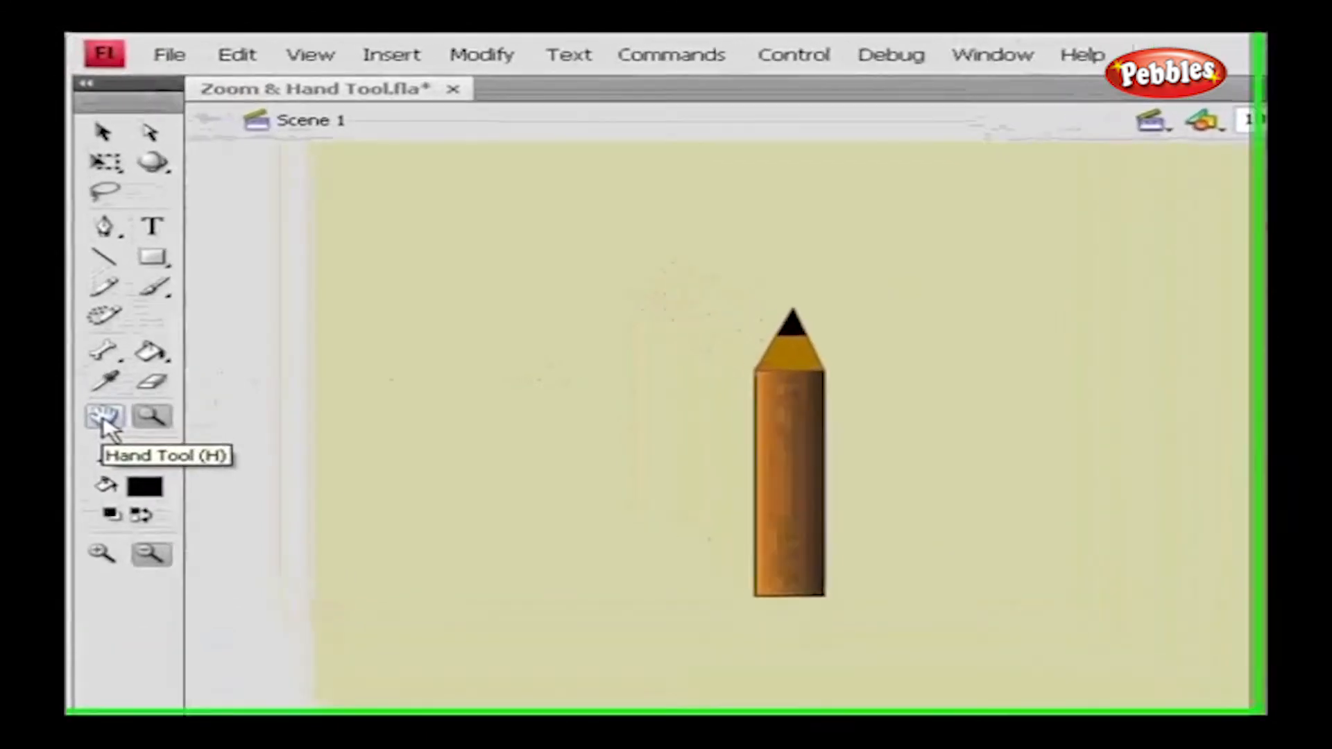
Step: Magnify the pencil's body again in two stages with the Zoom tool's Enlarge option
{"action": "left_click", "coordinate": [96, 466]}
{"action": "left_click", "coordinate": [780, 497]}
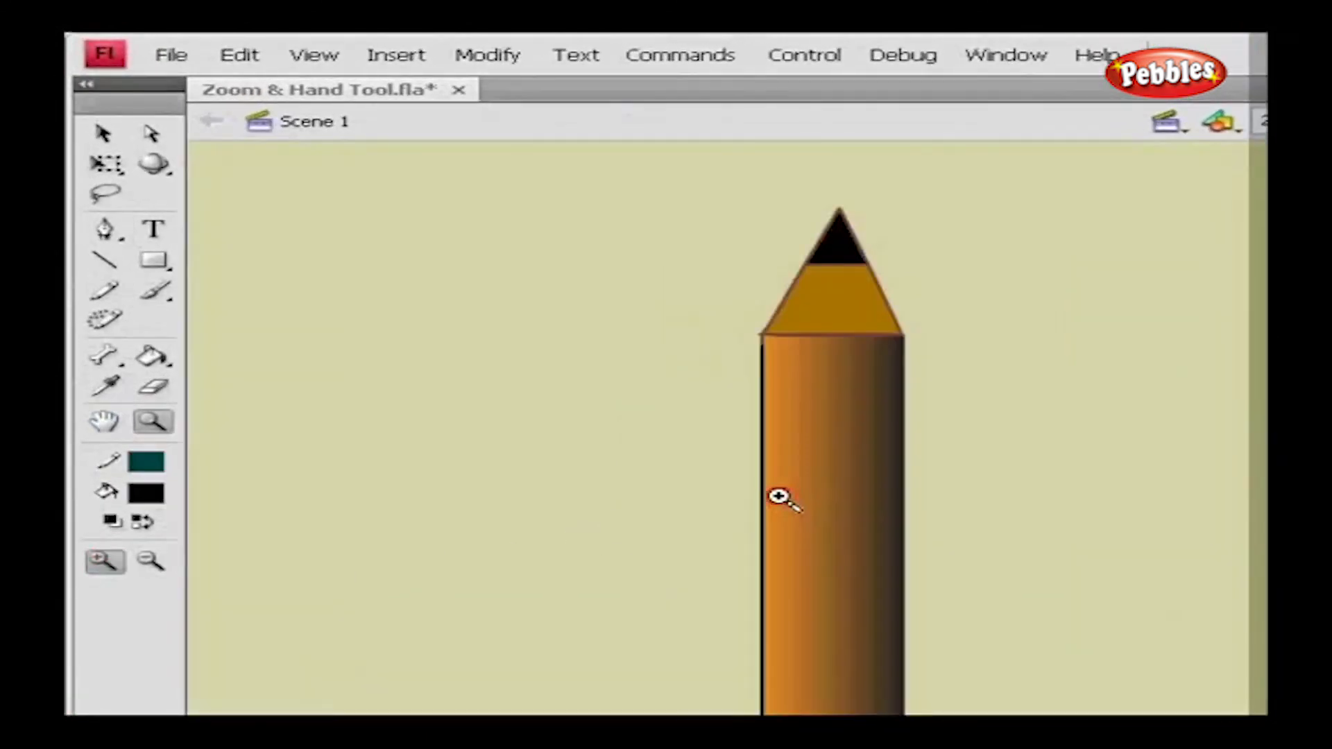
{"action": "left_click", "coordinate": [791, 495]}
Step: Pan the magnified stage with the Hand tool to bring the pencil's black tip into view
{"action": "left_click", "coordinate": [105, 422]}
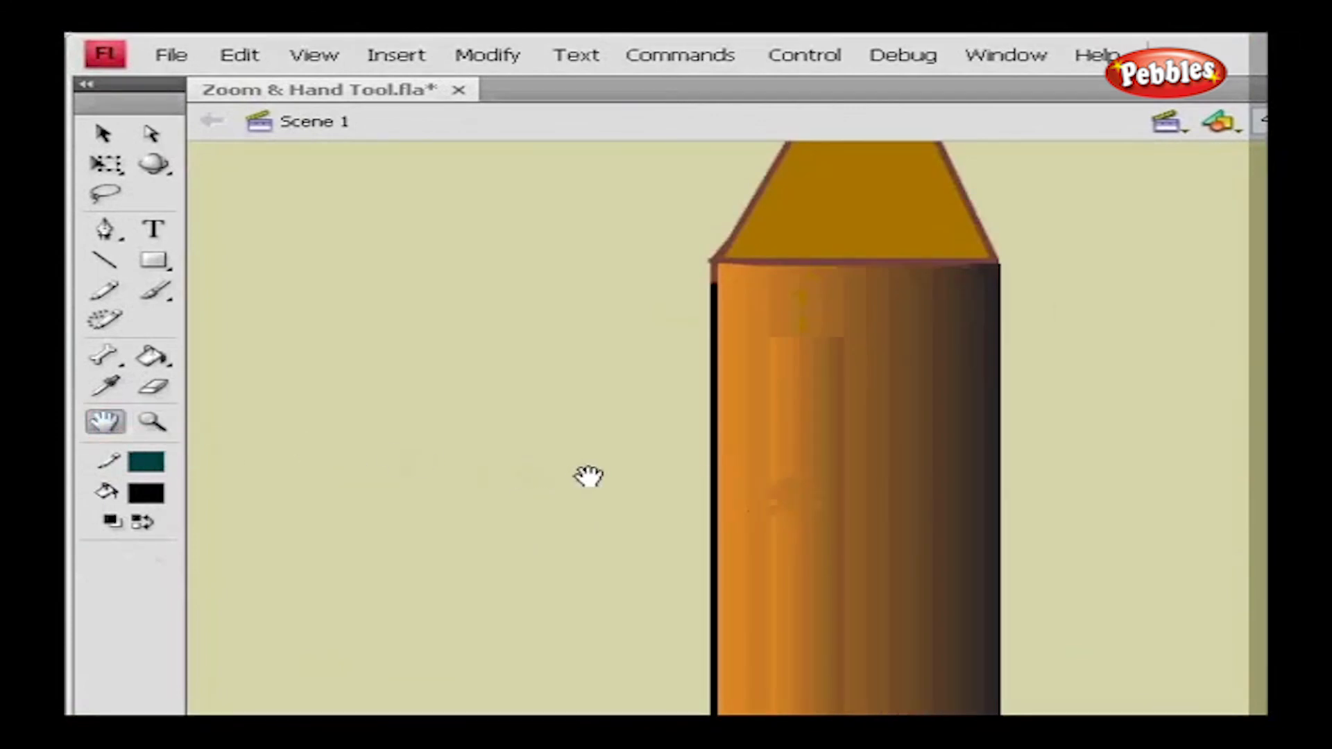
{"action": "mouse_move", "coordinate": [632, 444]}
{"action": "left_mouse_down"}
{"action": "mouse_move", "coordinate": [617, 525]}
{"action": "mouse_move", "coordinate": [645, 569]}
{"action": "left_mouse_up"}
{"action": "left_click_drag", "start_coordinate": [654, 414], "coordinate": [649, 518]}
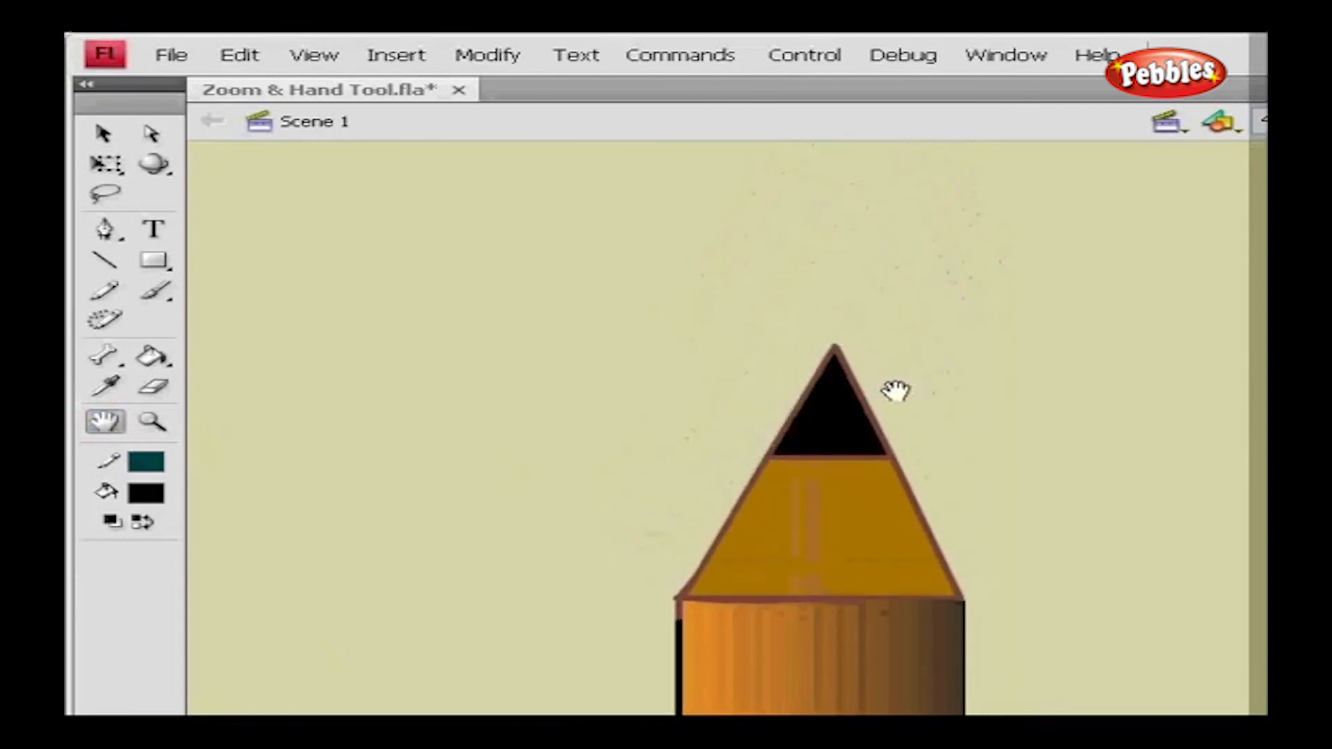